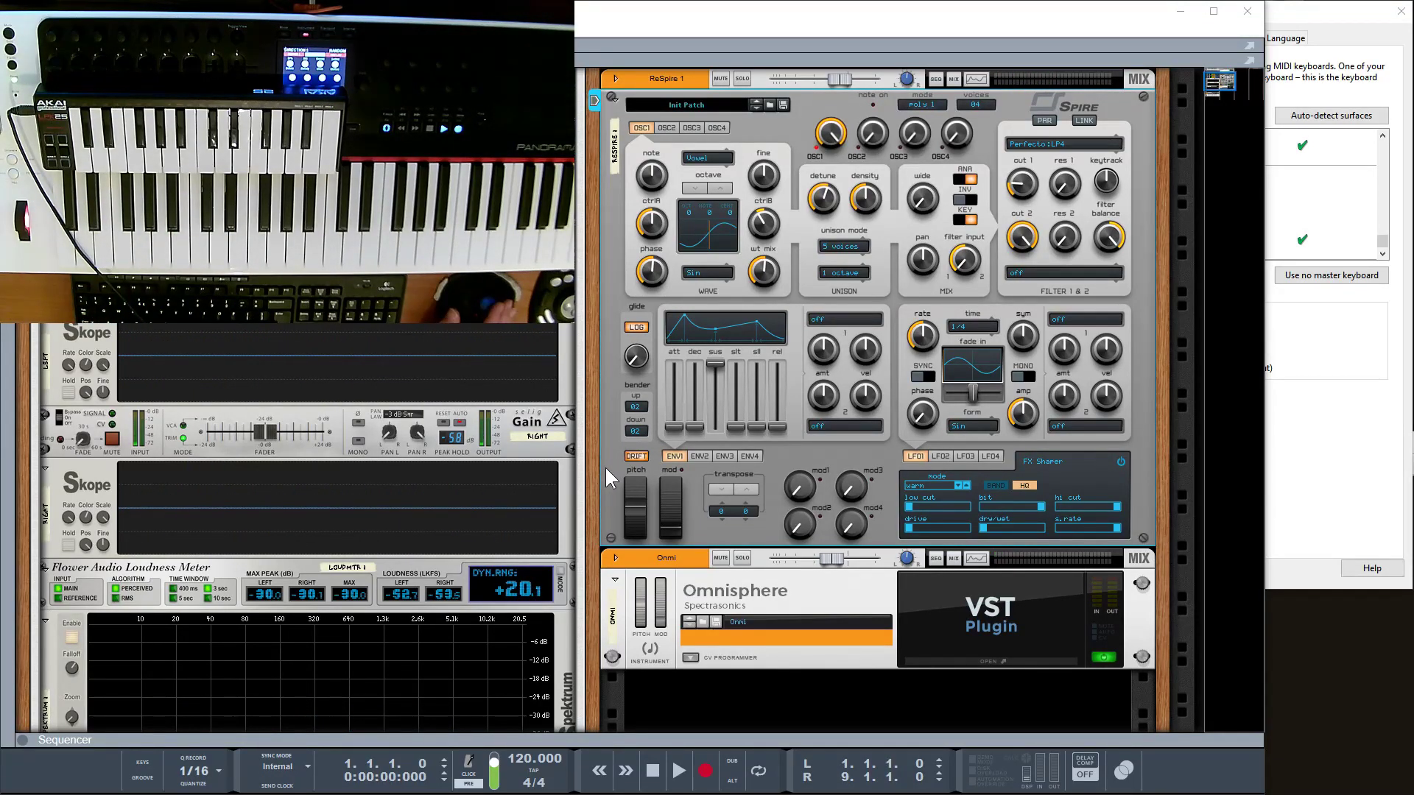
Step: Lock ReSpire 1 to the Akai LPK25 Wireless keyboard, then return to the Control Surfaces preferences
right_click(611, 595)
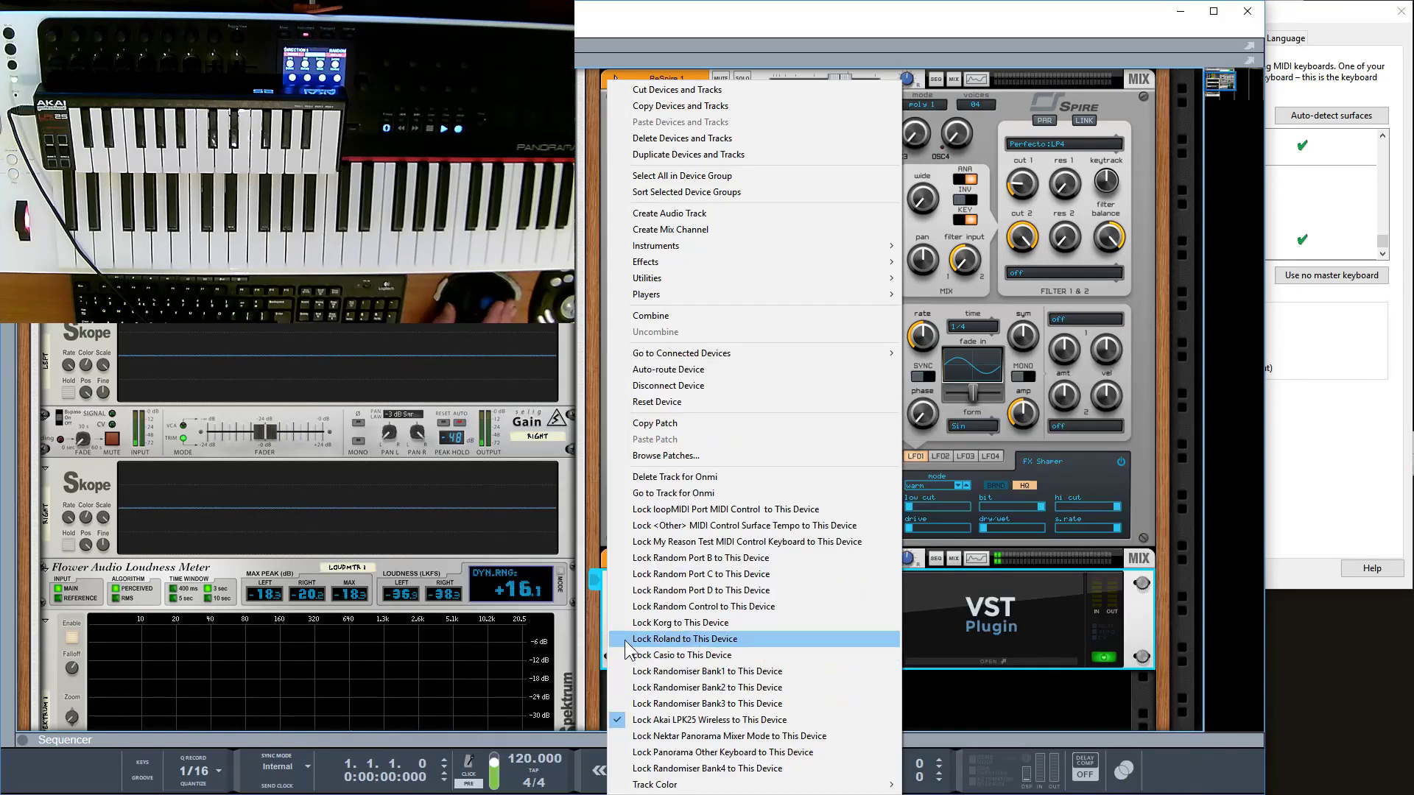
left_click(597, 588)
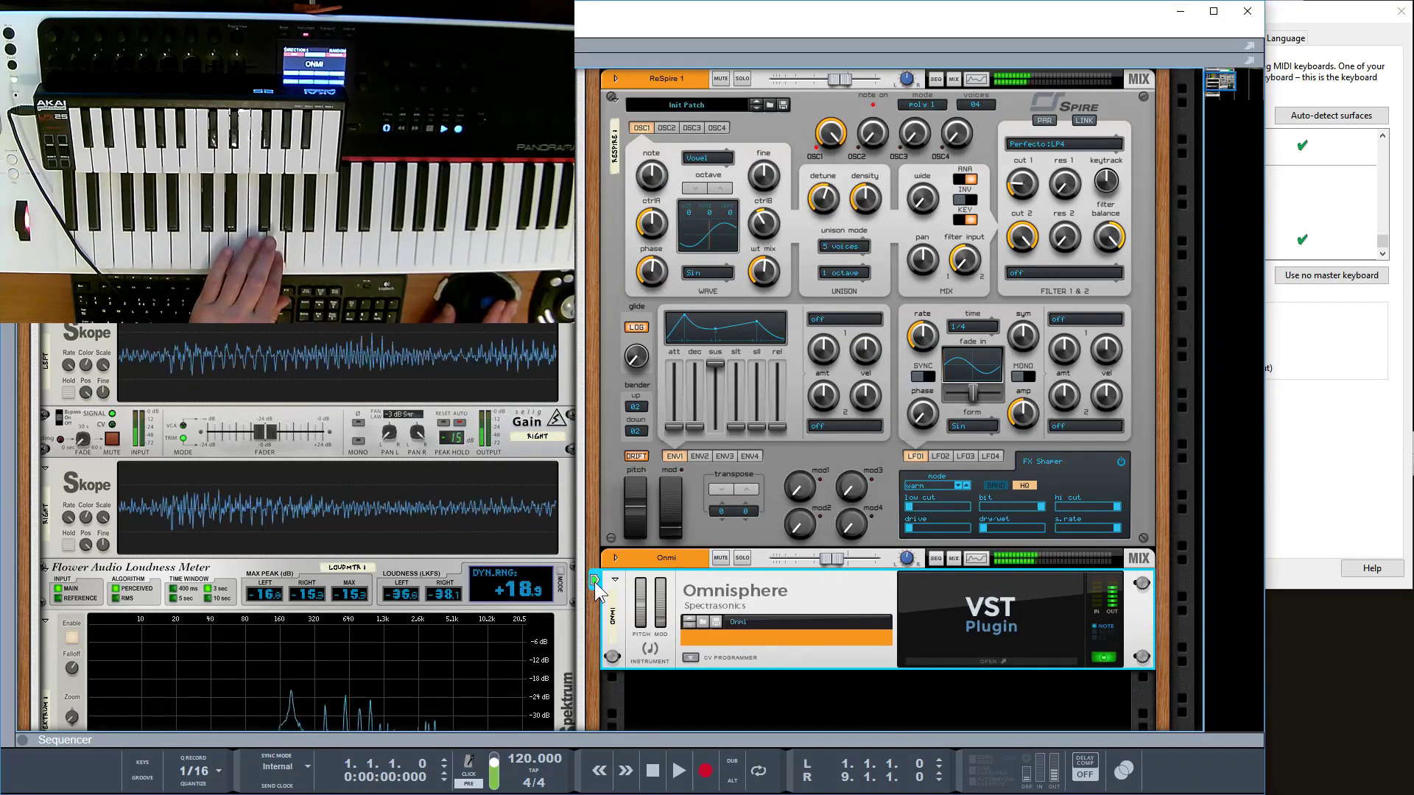
right_click(613, 186)
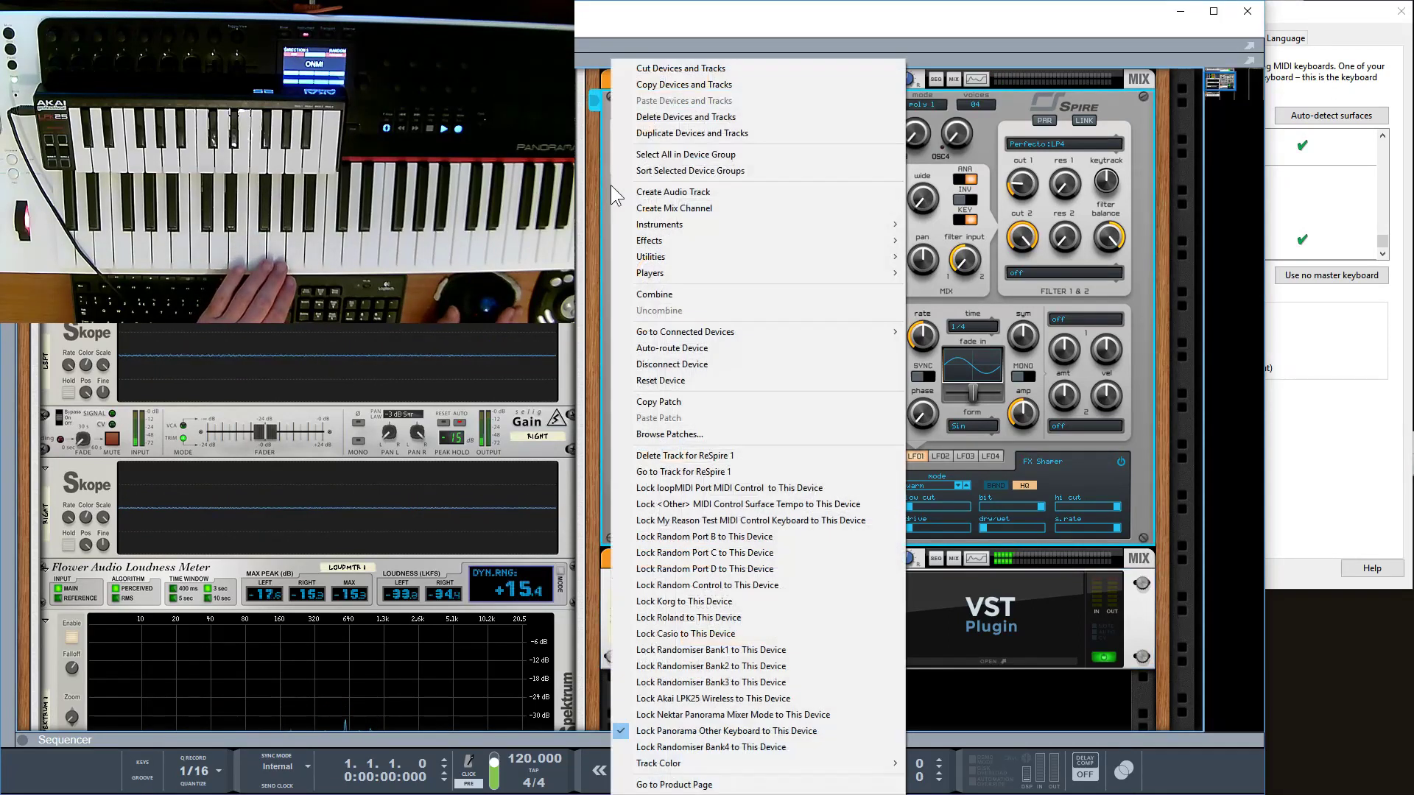
left_click(648, 731)
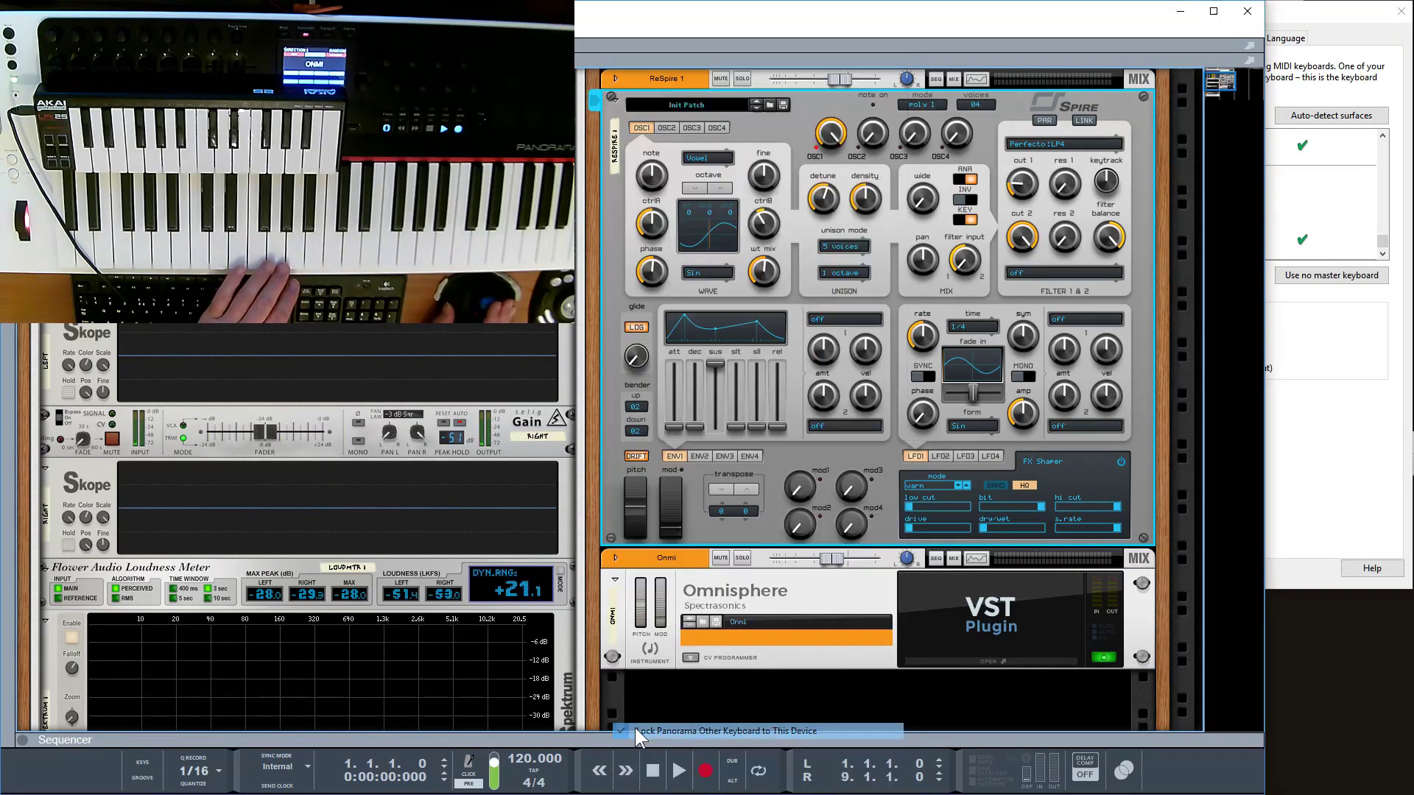
right_click(619, 240)
left_click(677, 698)
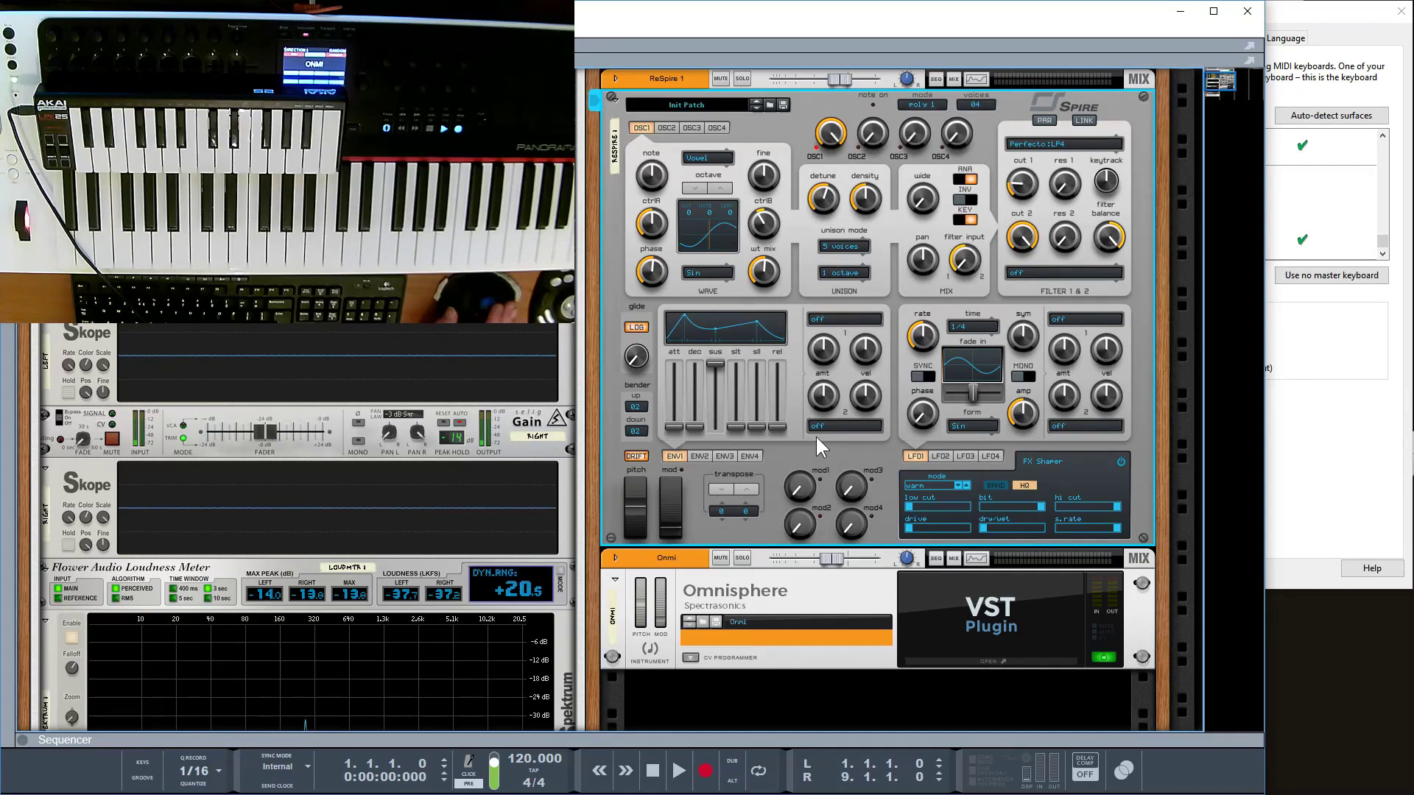
left_click(1314, 448)
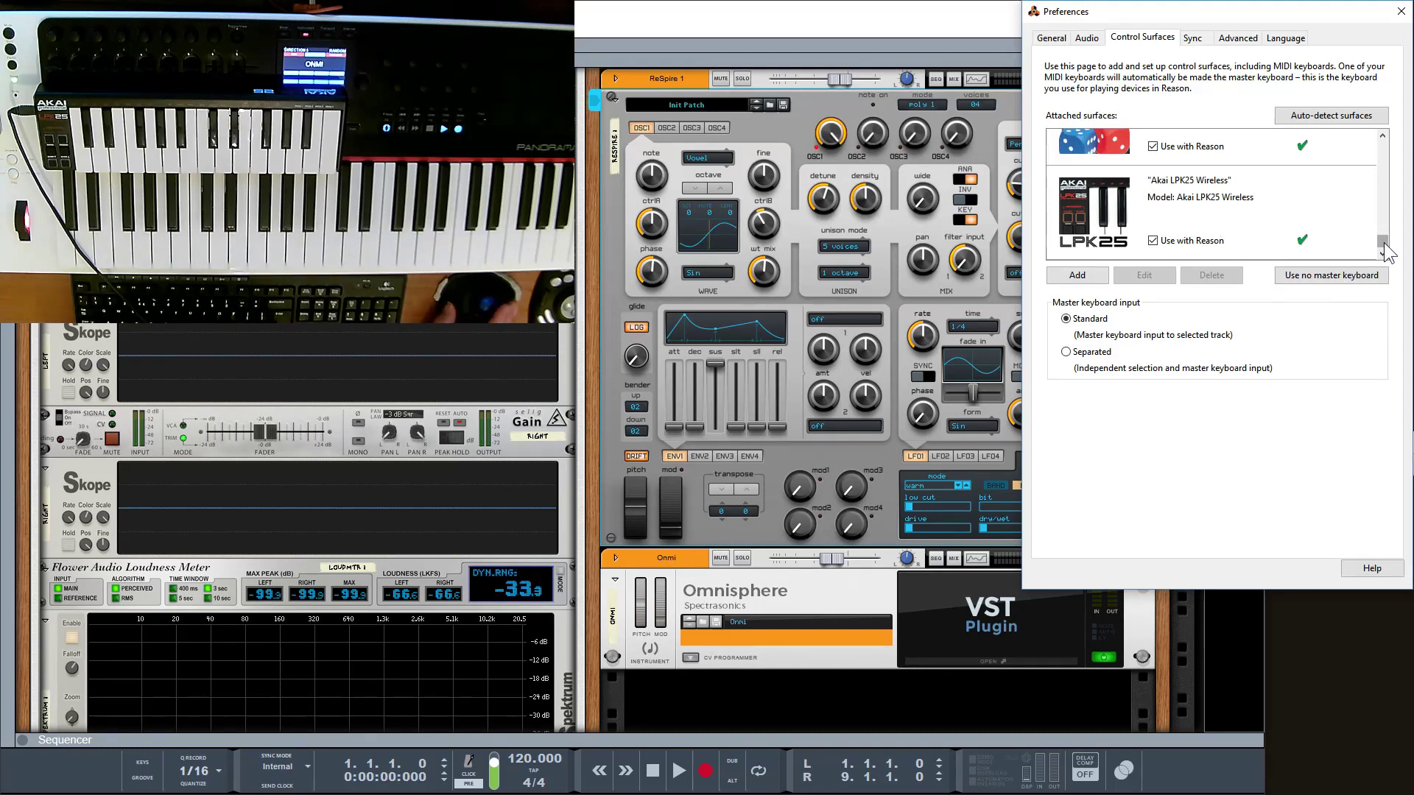
Step: Look through the Attached surfaces list, then bring the Controller.reason rack window forward
scroll(1388, 252, "up", 5)
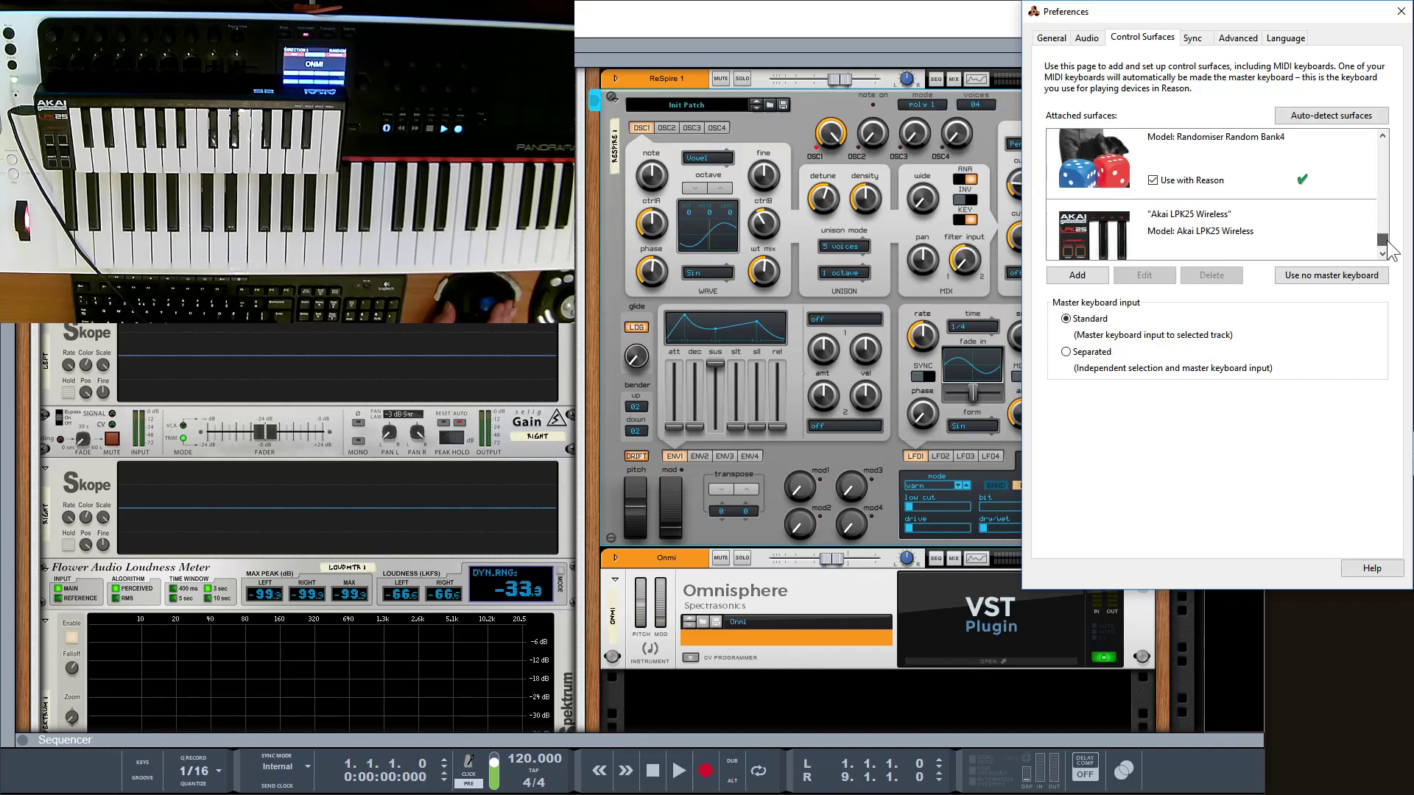
left_click_drag(1389, 253, 1390, 167)
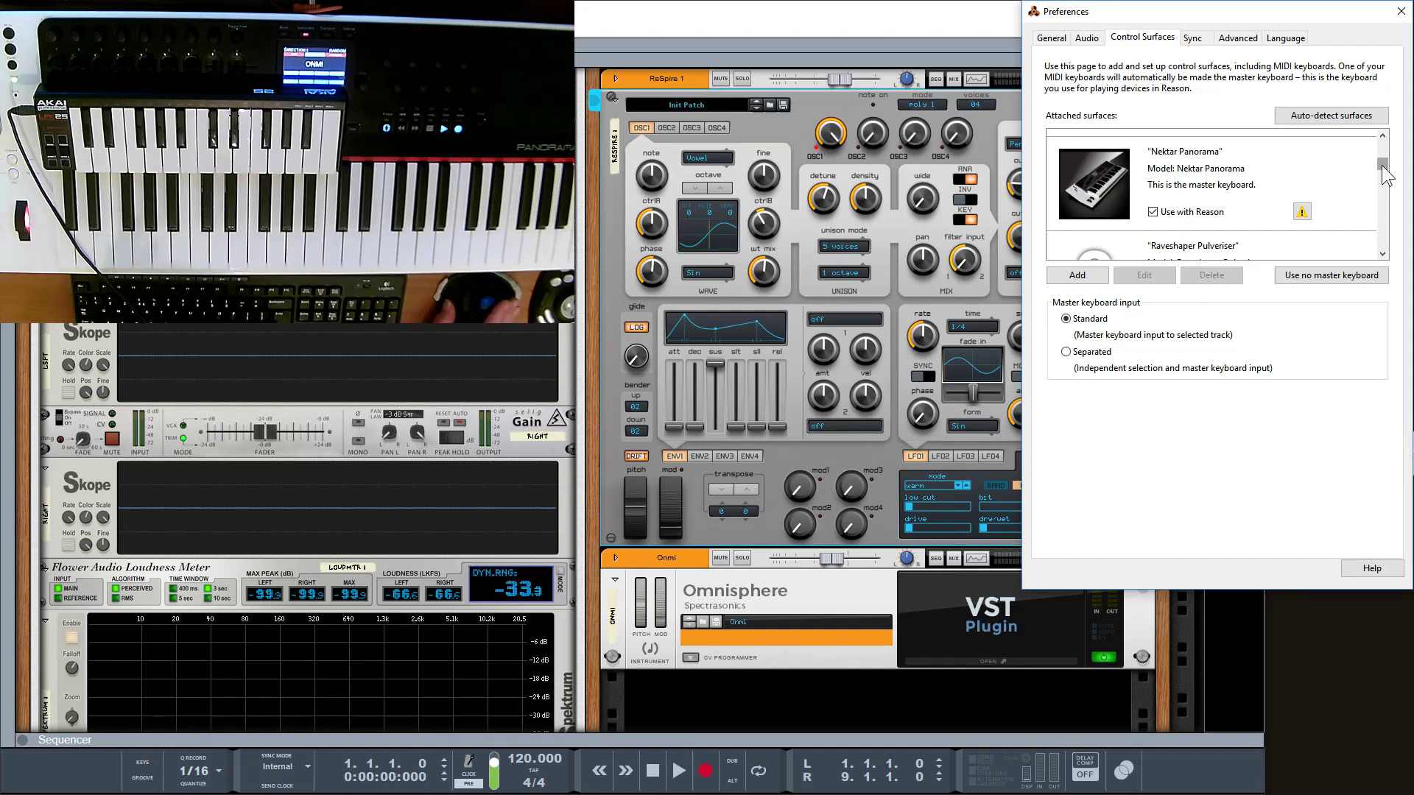
left_click_drag(1383, 167, 1384, 176)
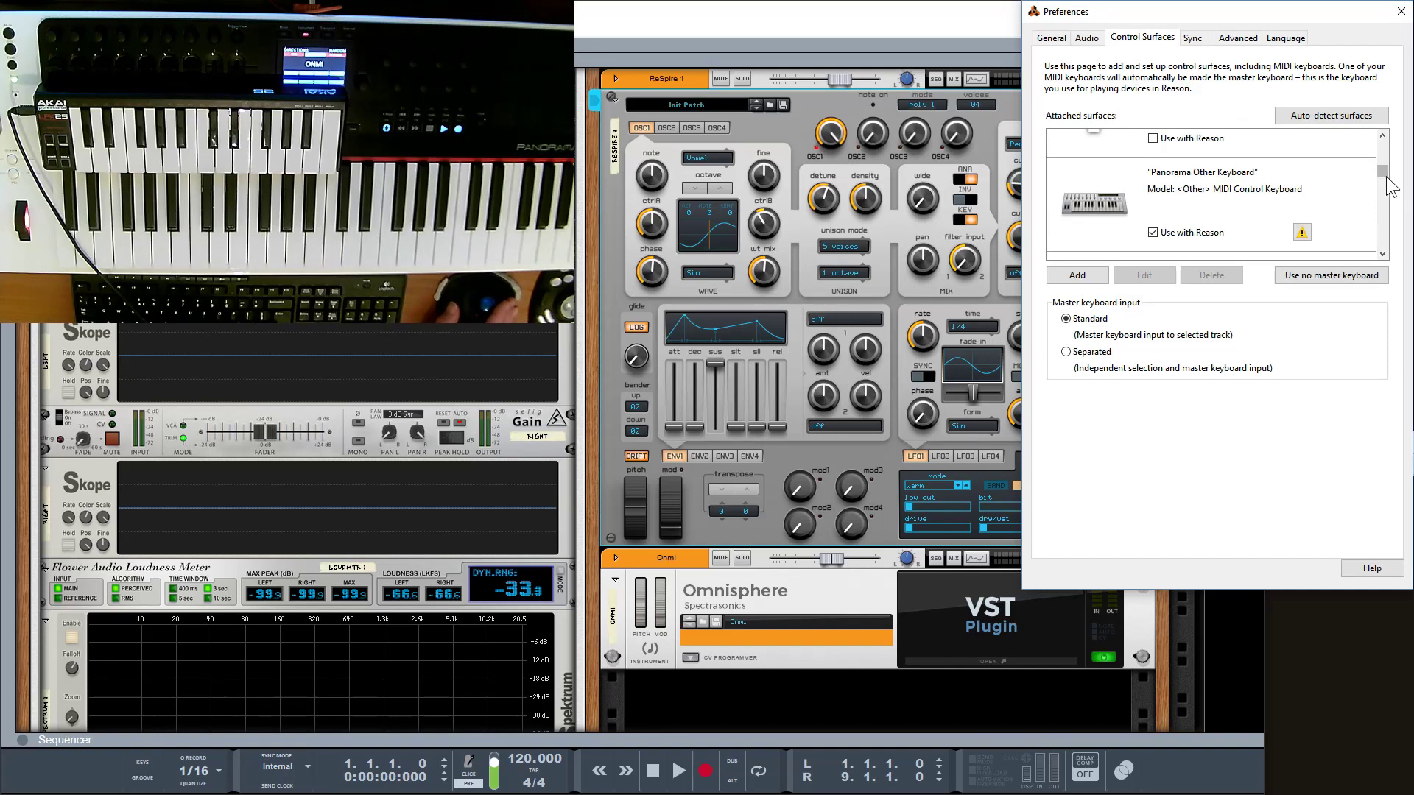
left_click_drag(1387, 178, 1390, 243)
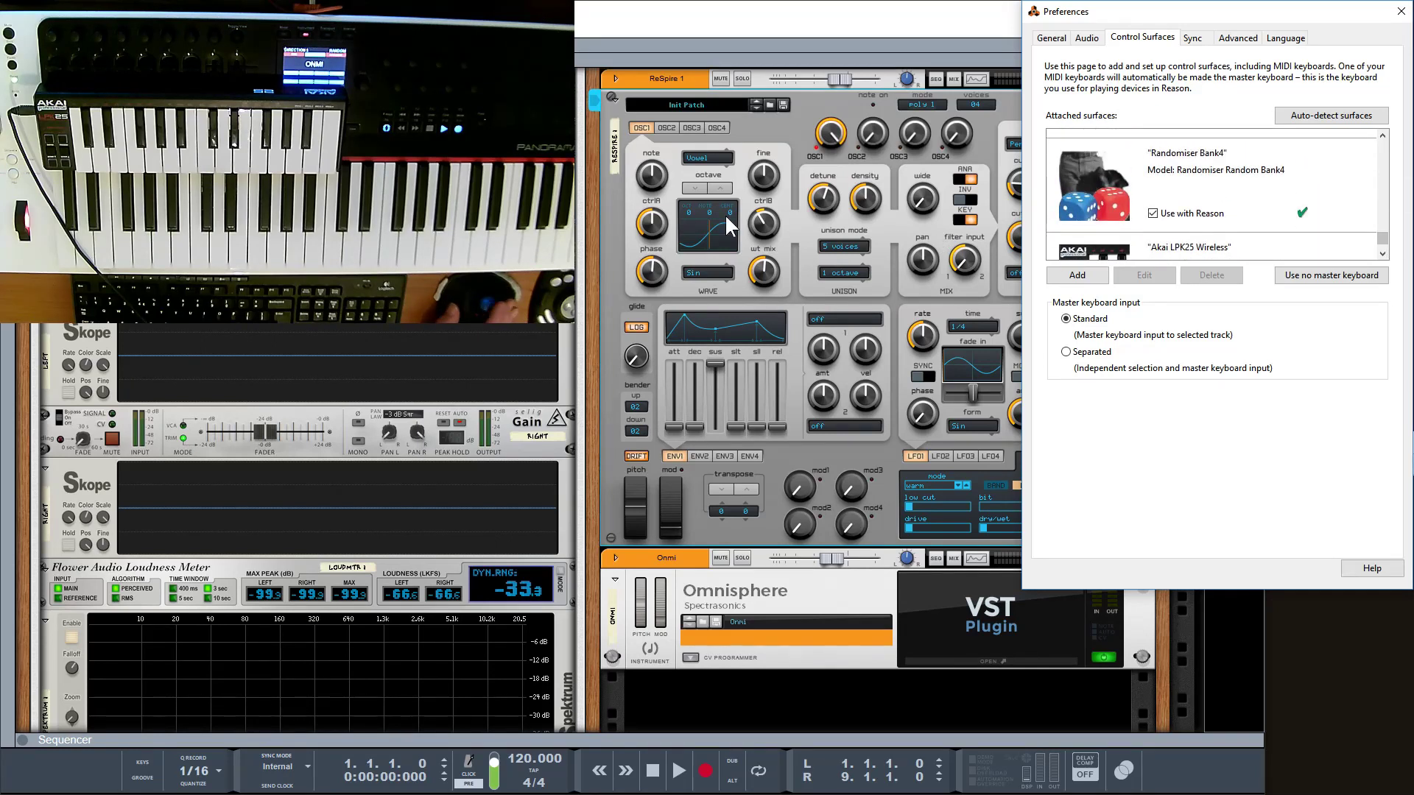
left_click(608, 197)
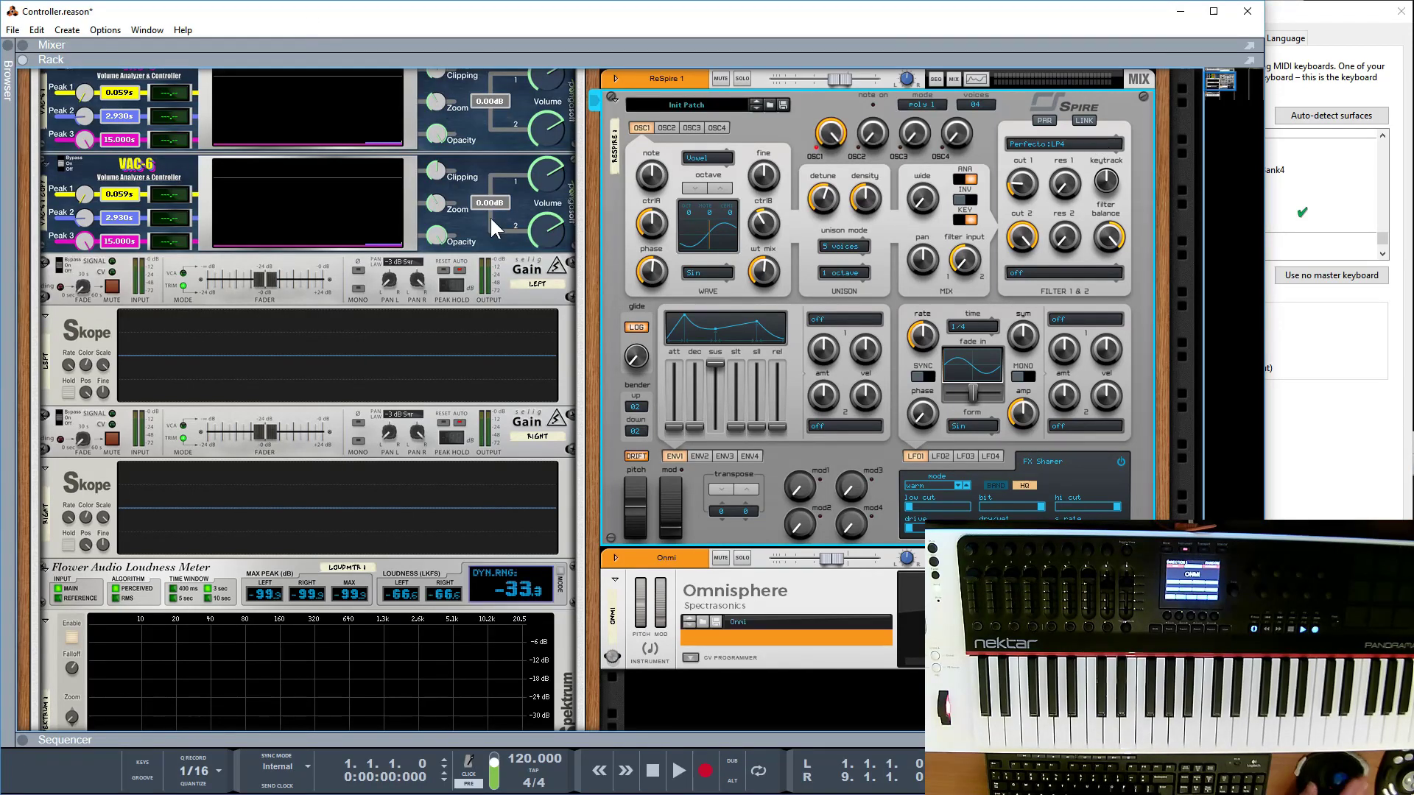
Step: Add a Scales & Chords player from the browser onto the ReSpire synth
key("F3")
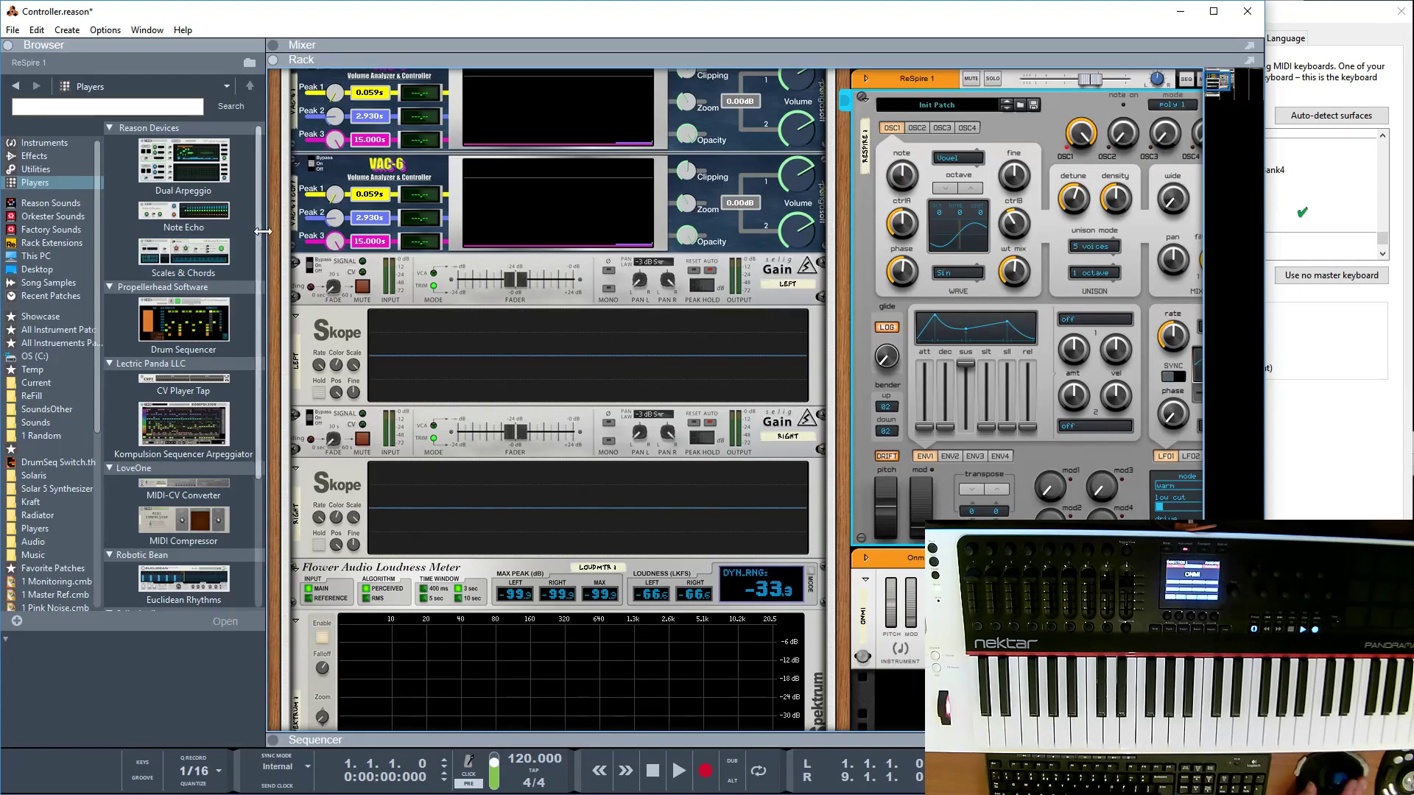
left_click(193, 256)
left_click_drag(221, 254, 988, 118)
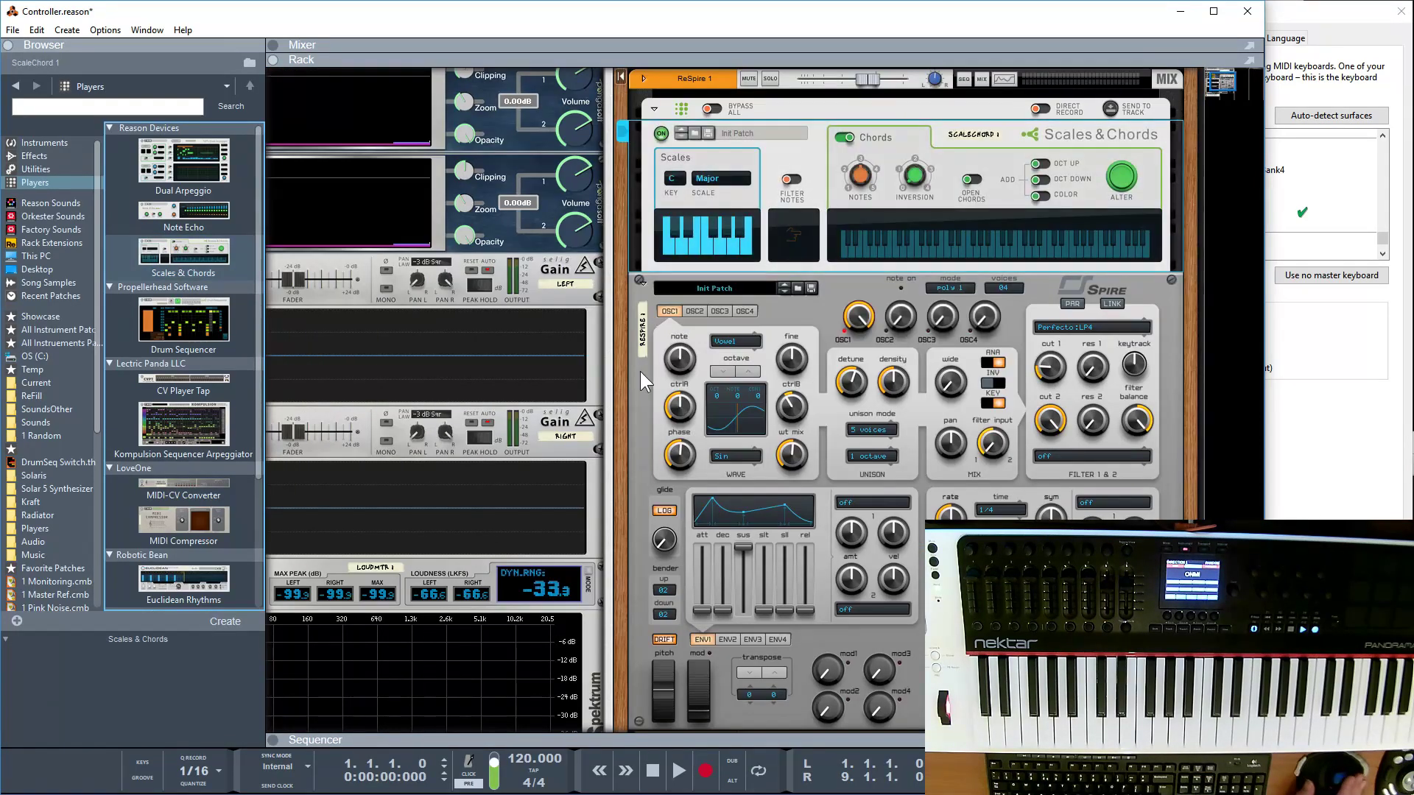
Step: Lock ReSpire 1 to the Nektar Panorama Mixer Mode surface
right_click(635, 381)
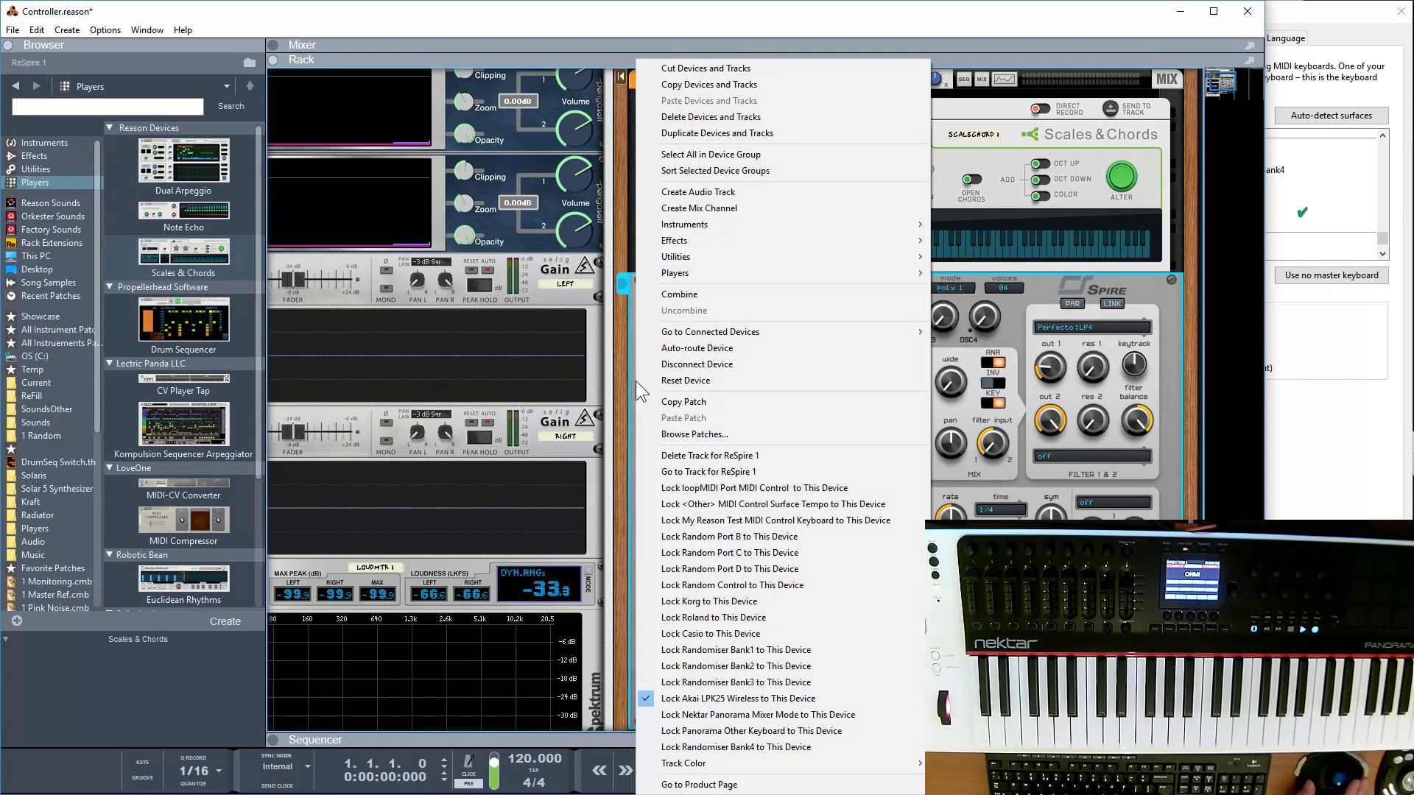
left_click(688, 715)
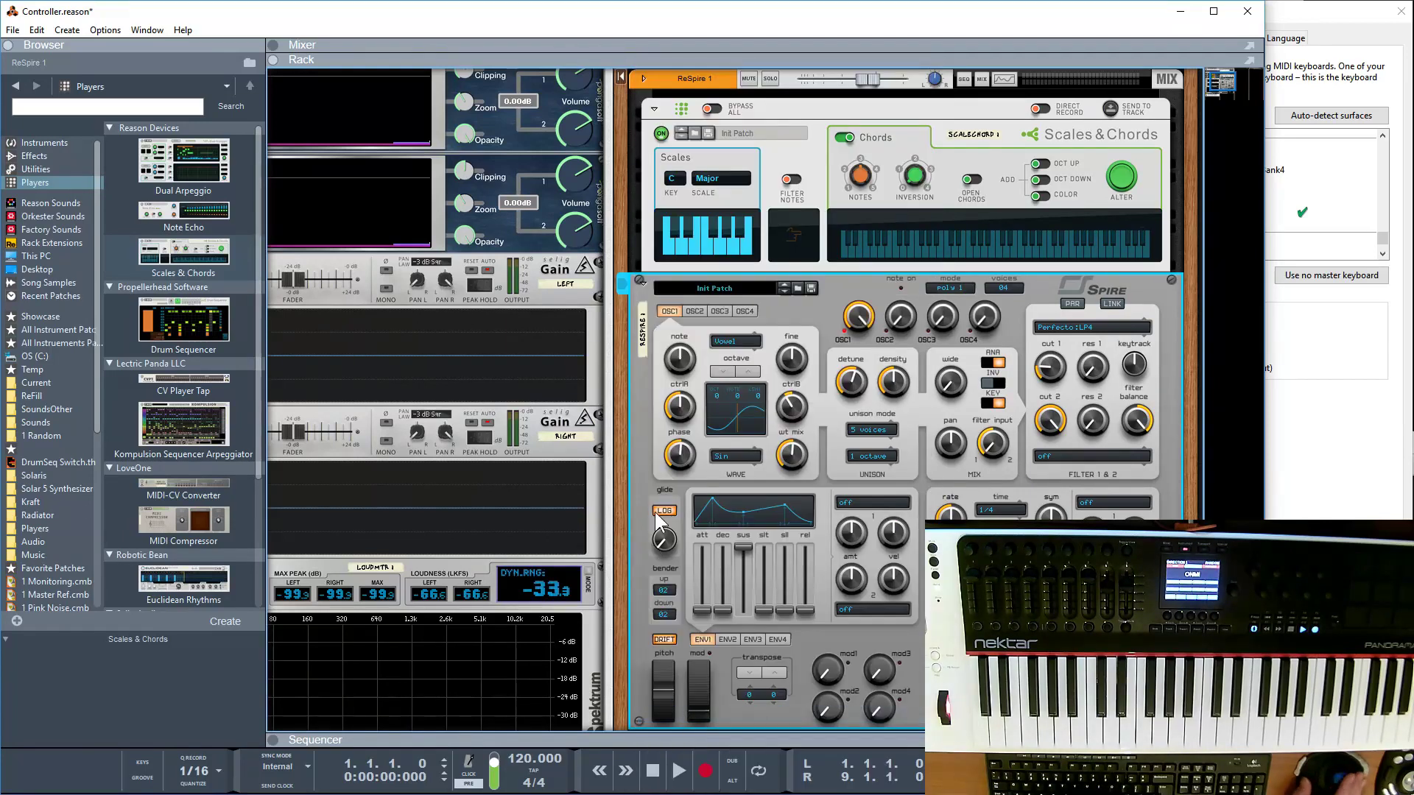
right_click(646, 385)
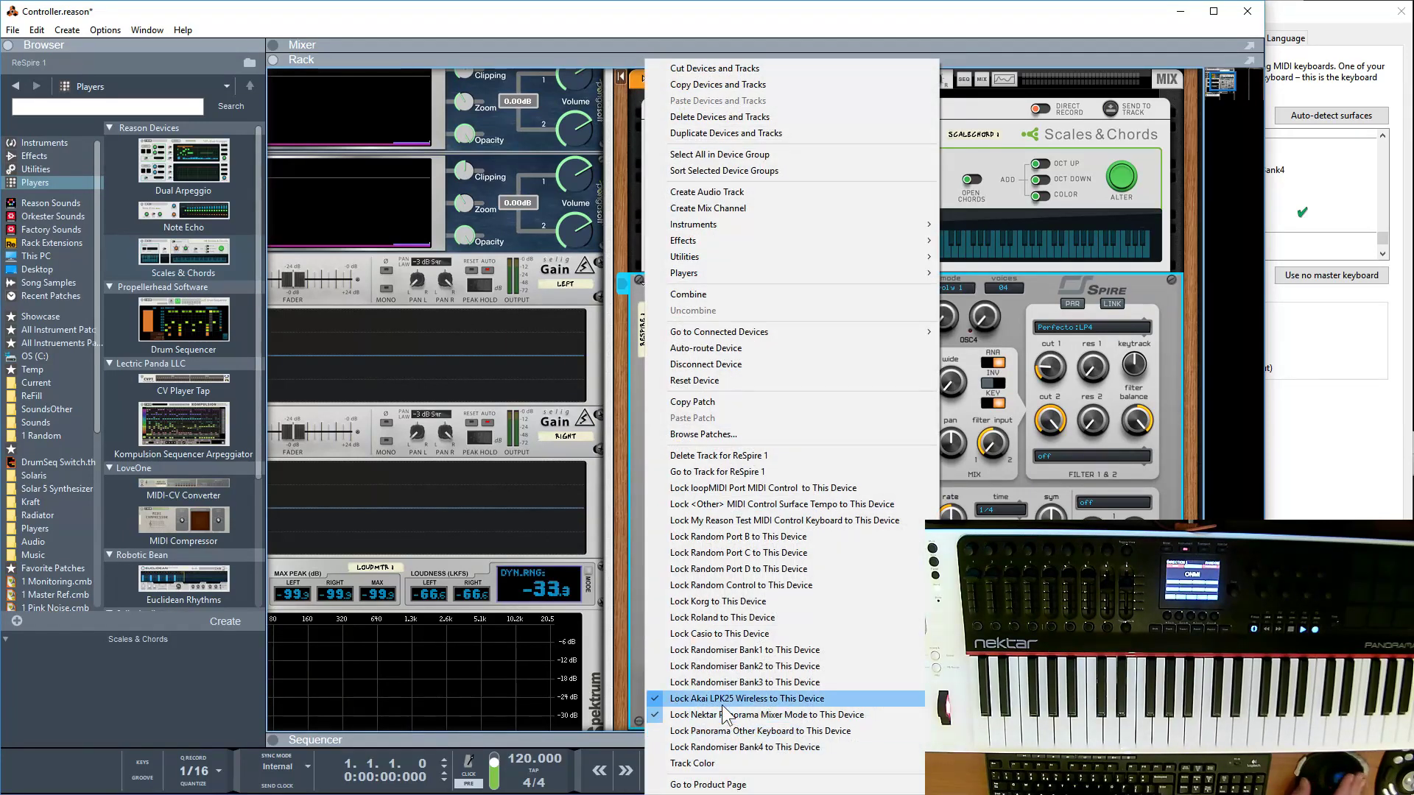
left_click(722, 714)
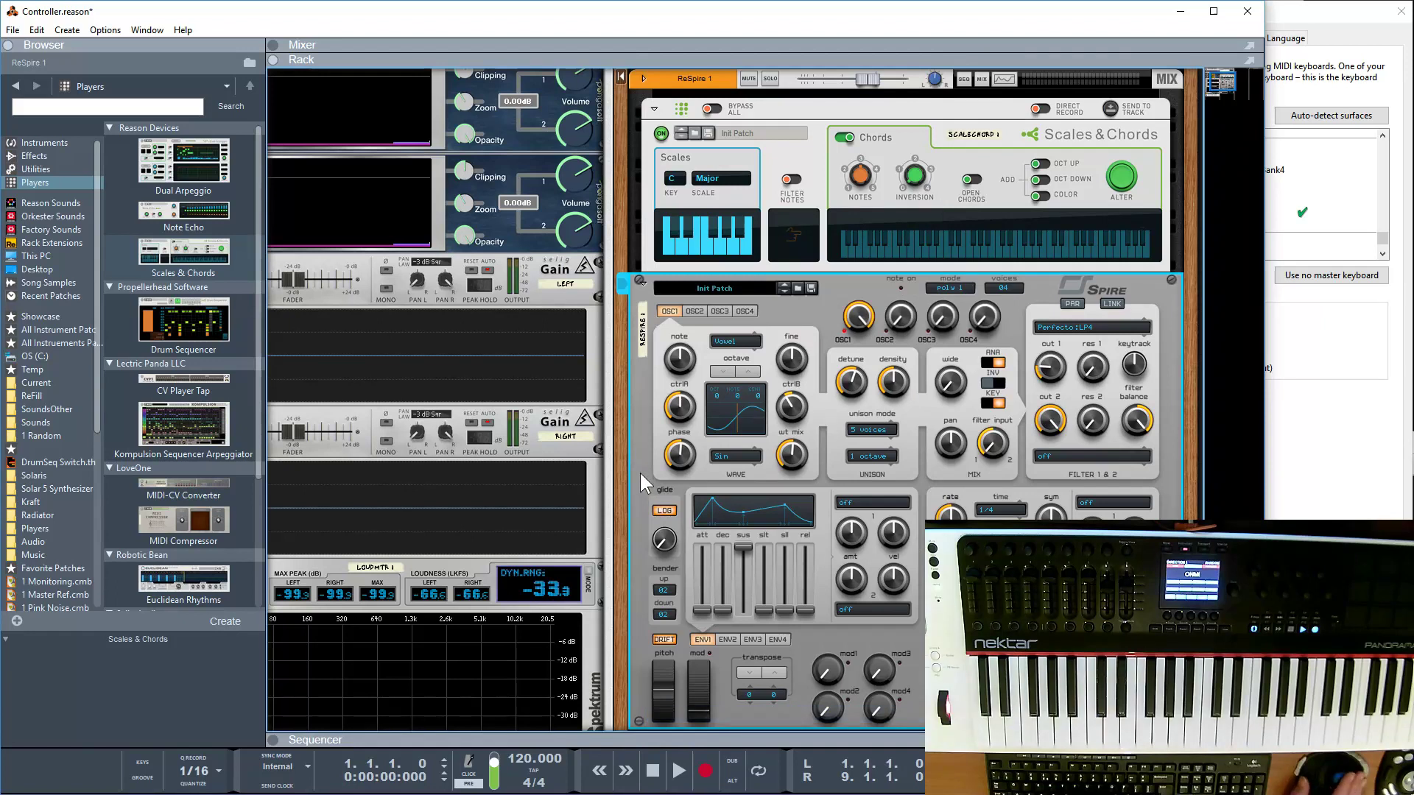
right_click(641, 483)
left_click(725, 729)
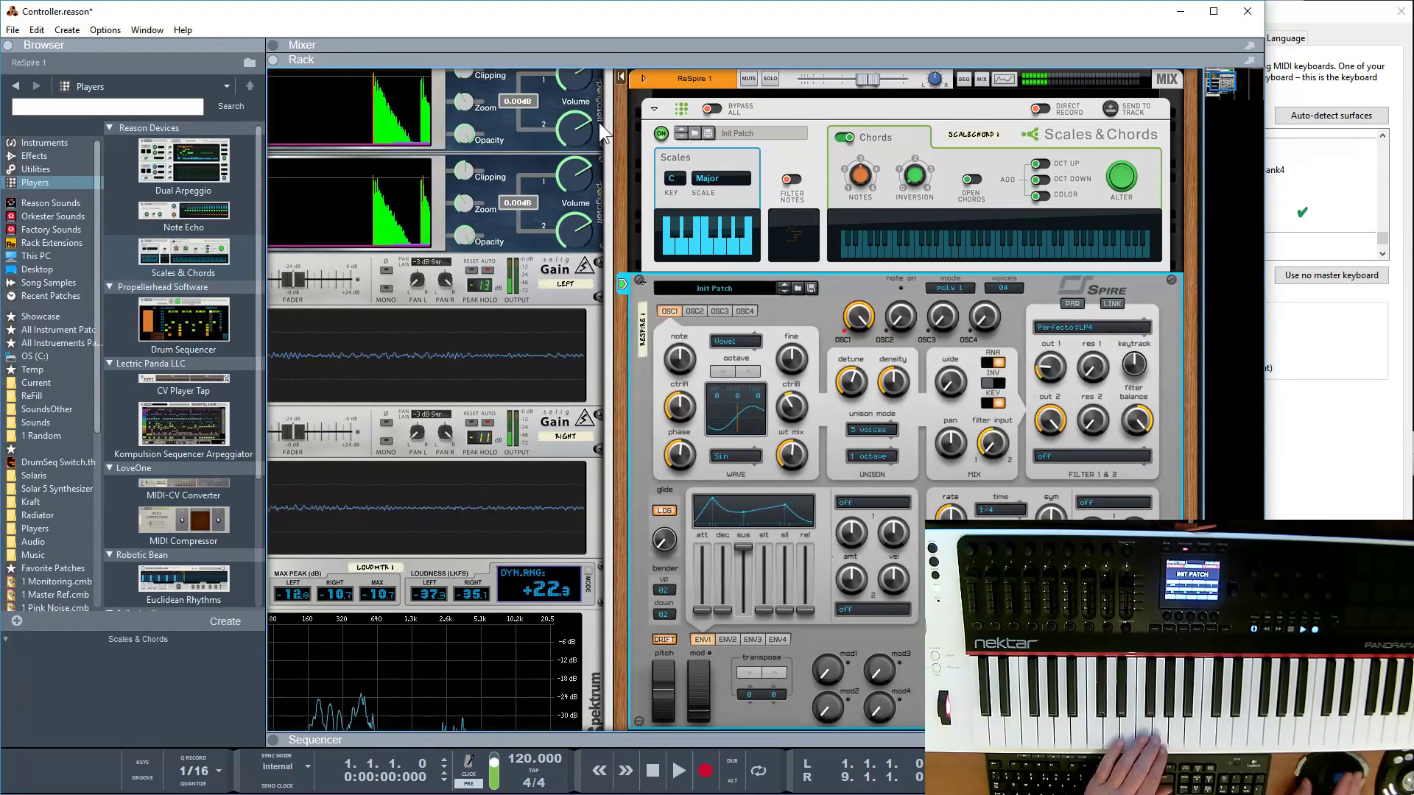
Step: Insert a Dual Arpeggio on ReSpire 1 beneath the Scales & Chords player
left_click(629, 137)
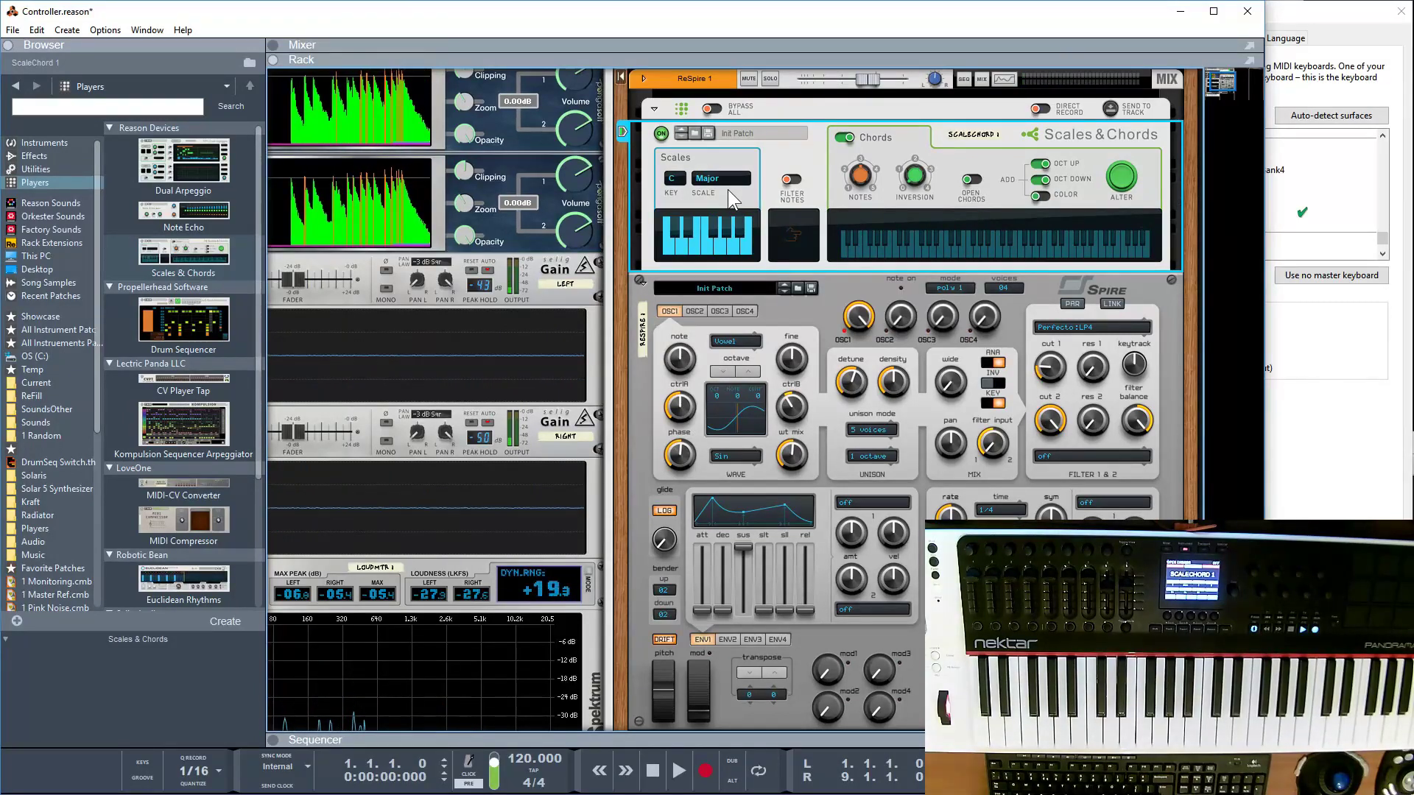
left_click_drag(184, 164, 907, 294)
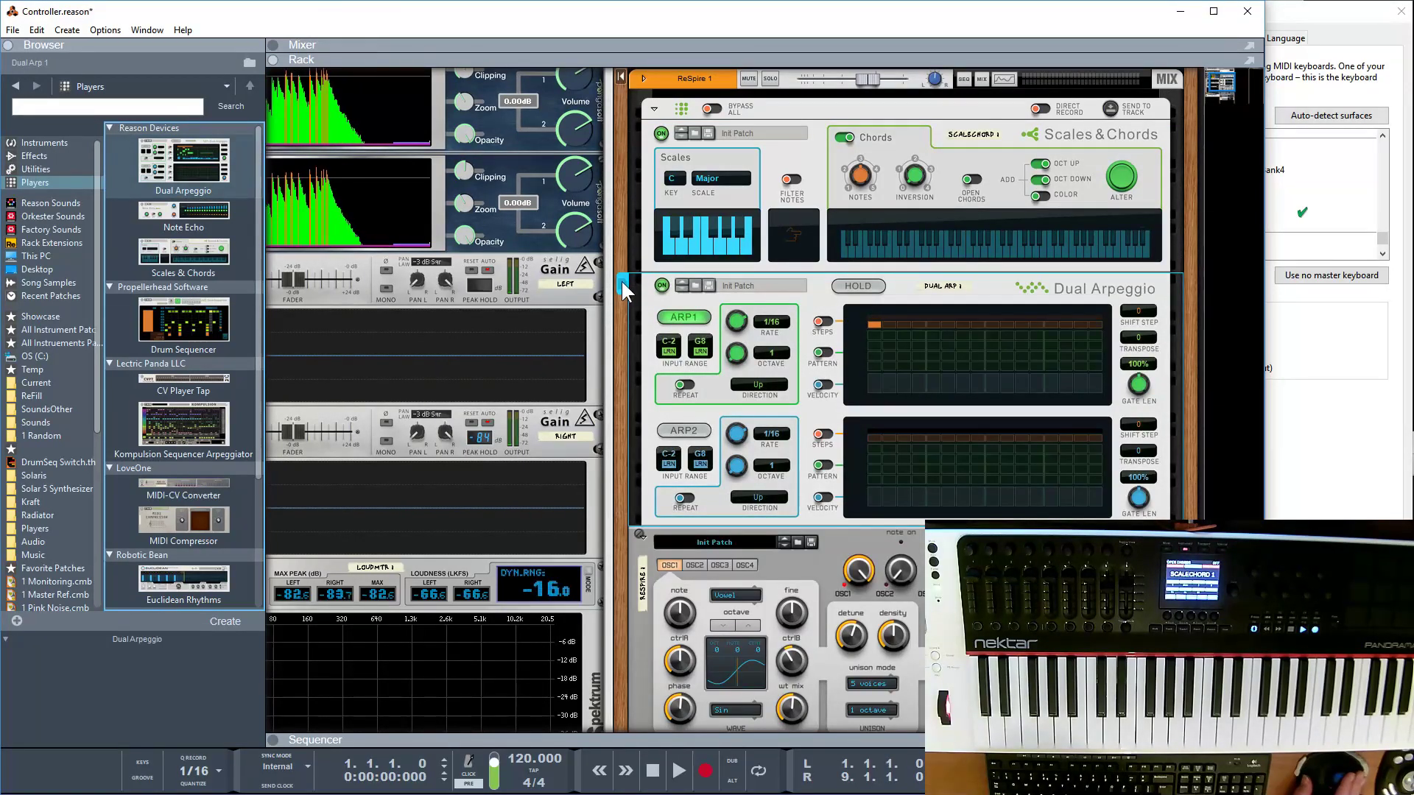
Step: Copy the Scales & Chords player down onto the Omni (Omnisphere) device
left_click(622, 289)
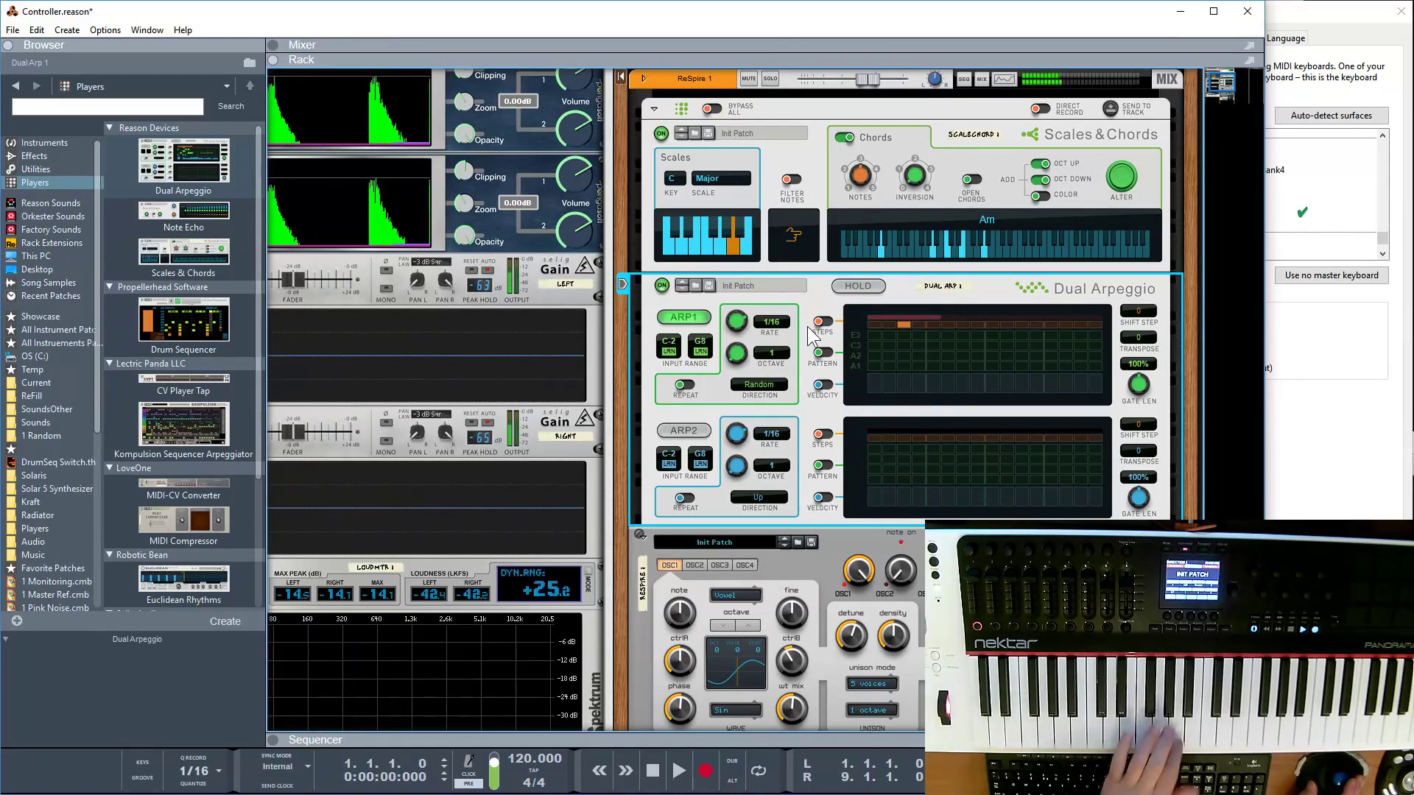
left_click_drag(812, 152, 806, 551)
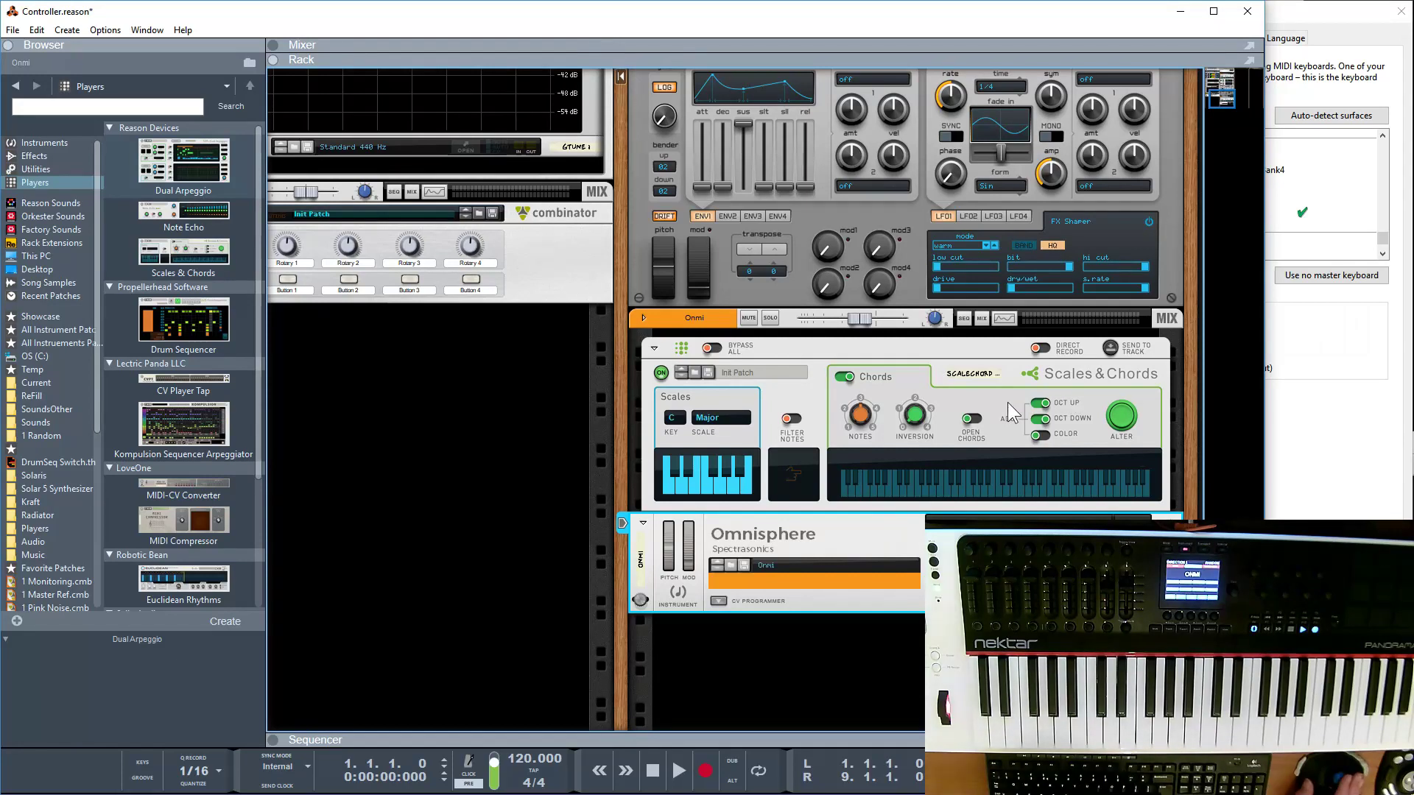
left_click(1051, 431)
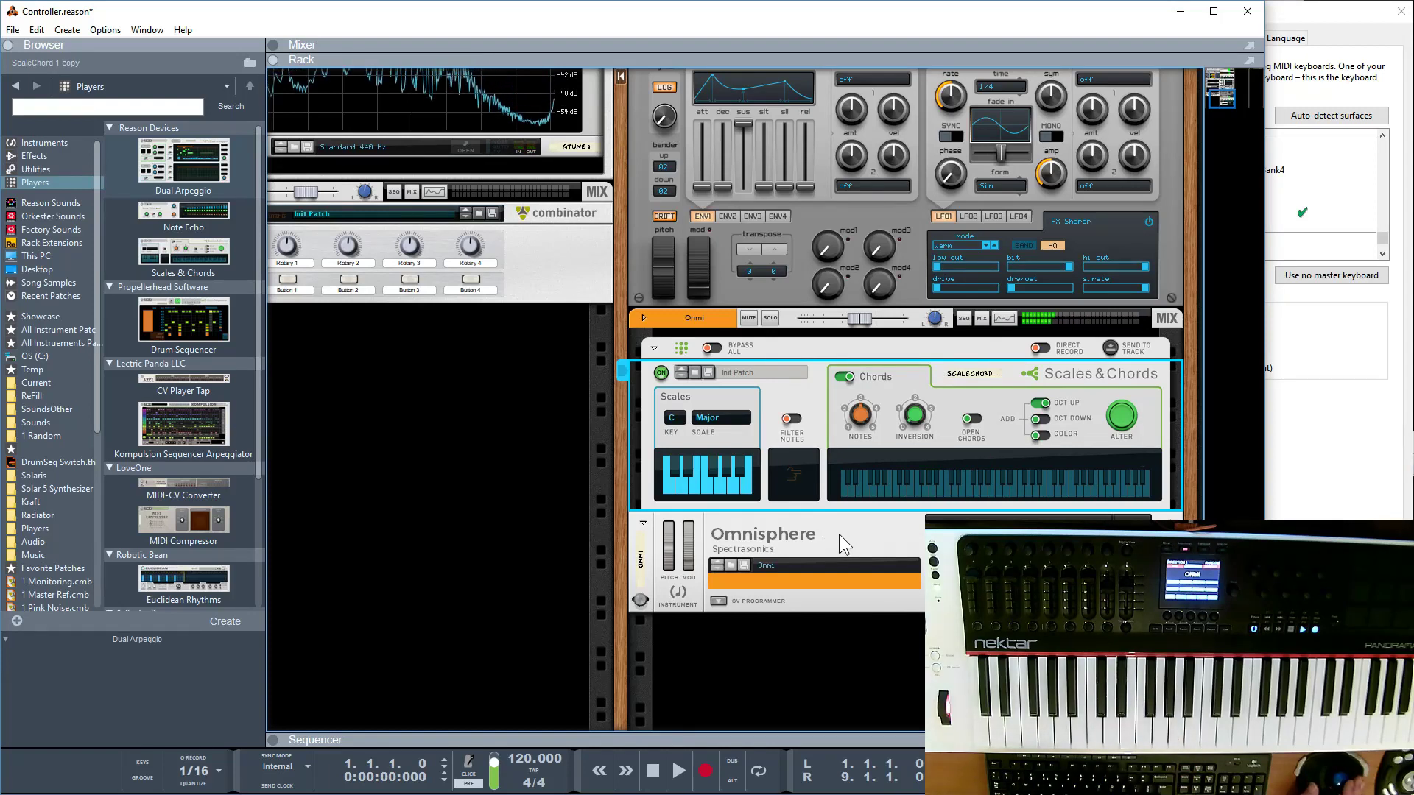
scroll(852, 431, "down", 10)
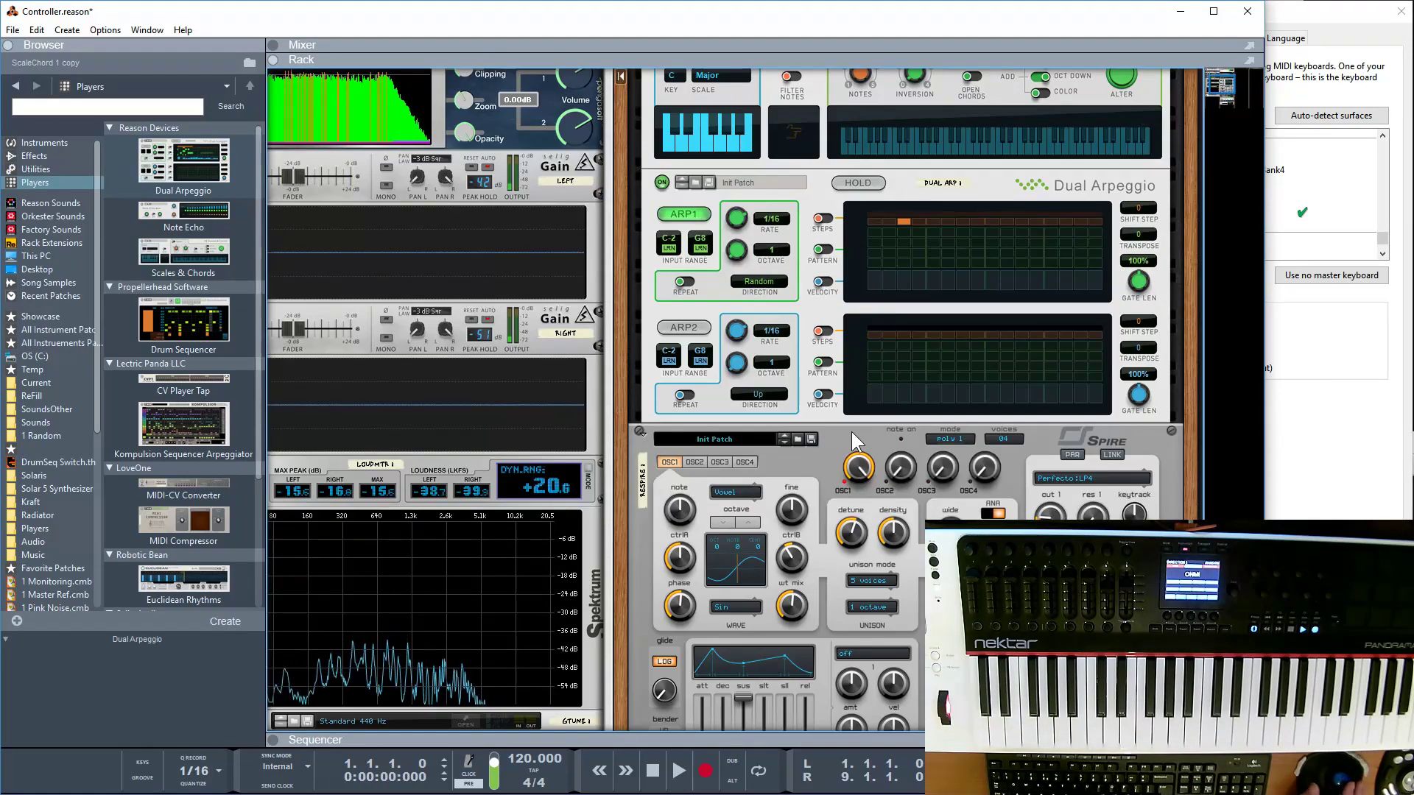
scroll(851, 440, "down", 10)
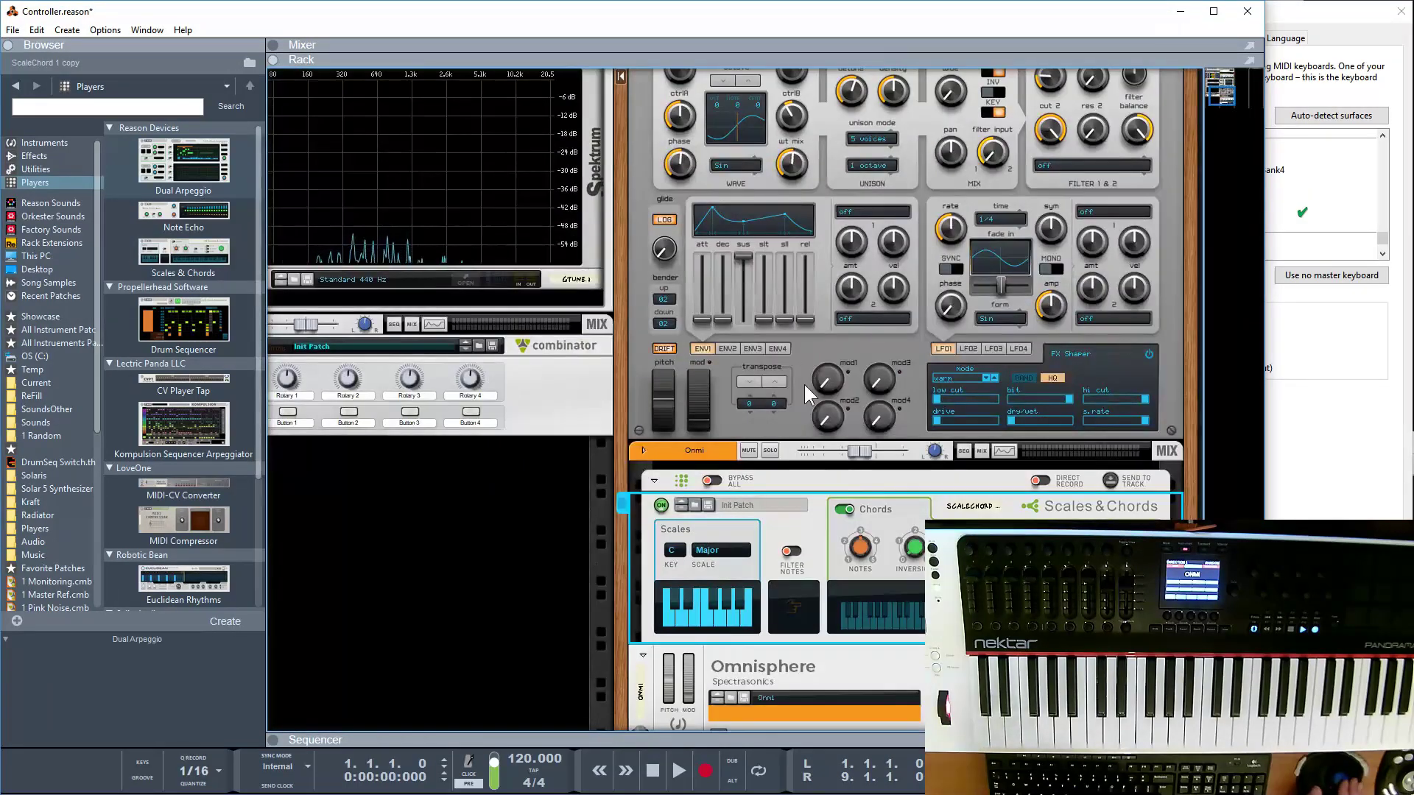
scroll(828, 527, "down", 3)
scroll(837, 523, "up", 8)
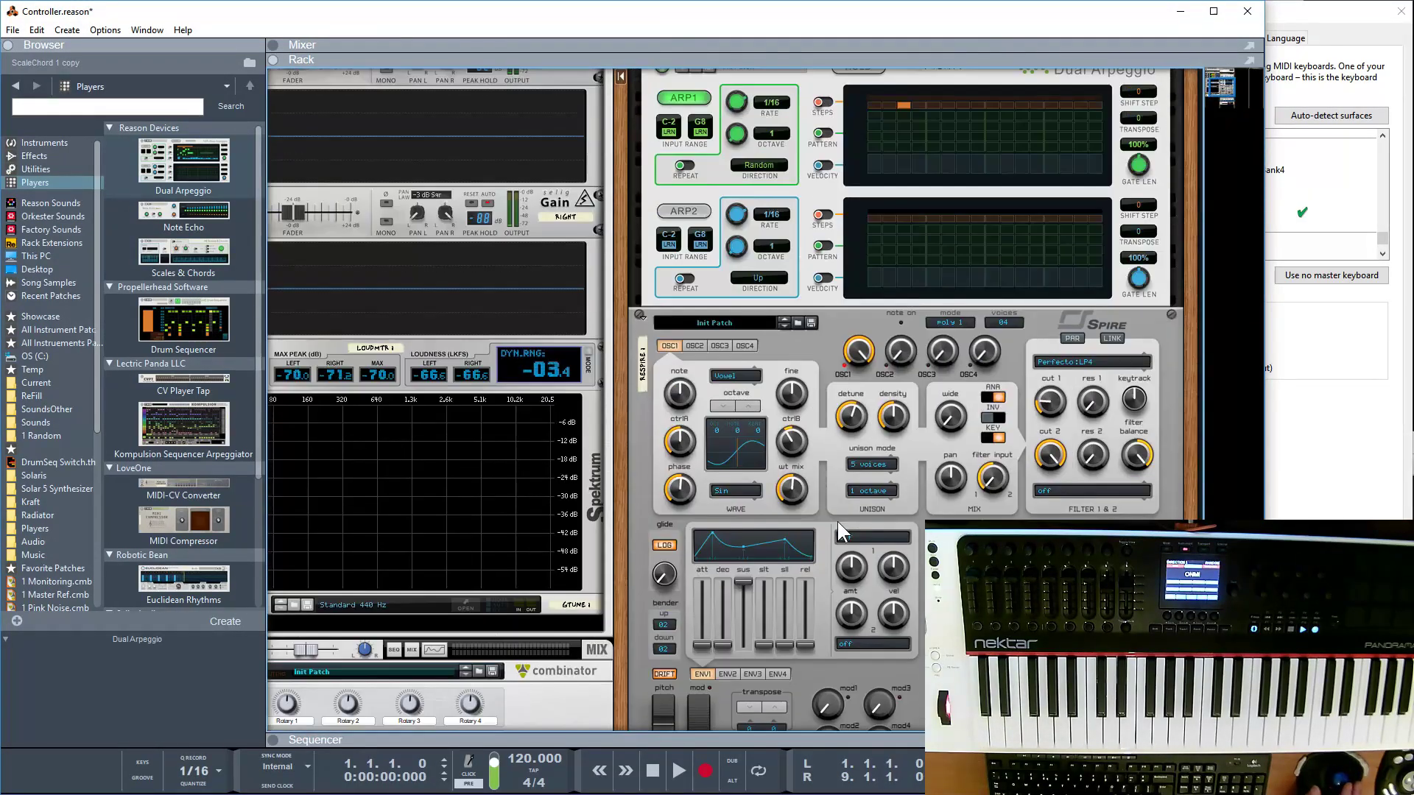
scroll(833, 469, "down", 8)
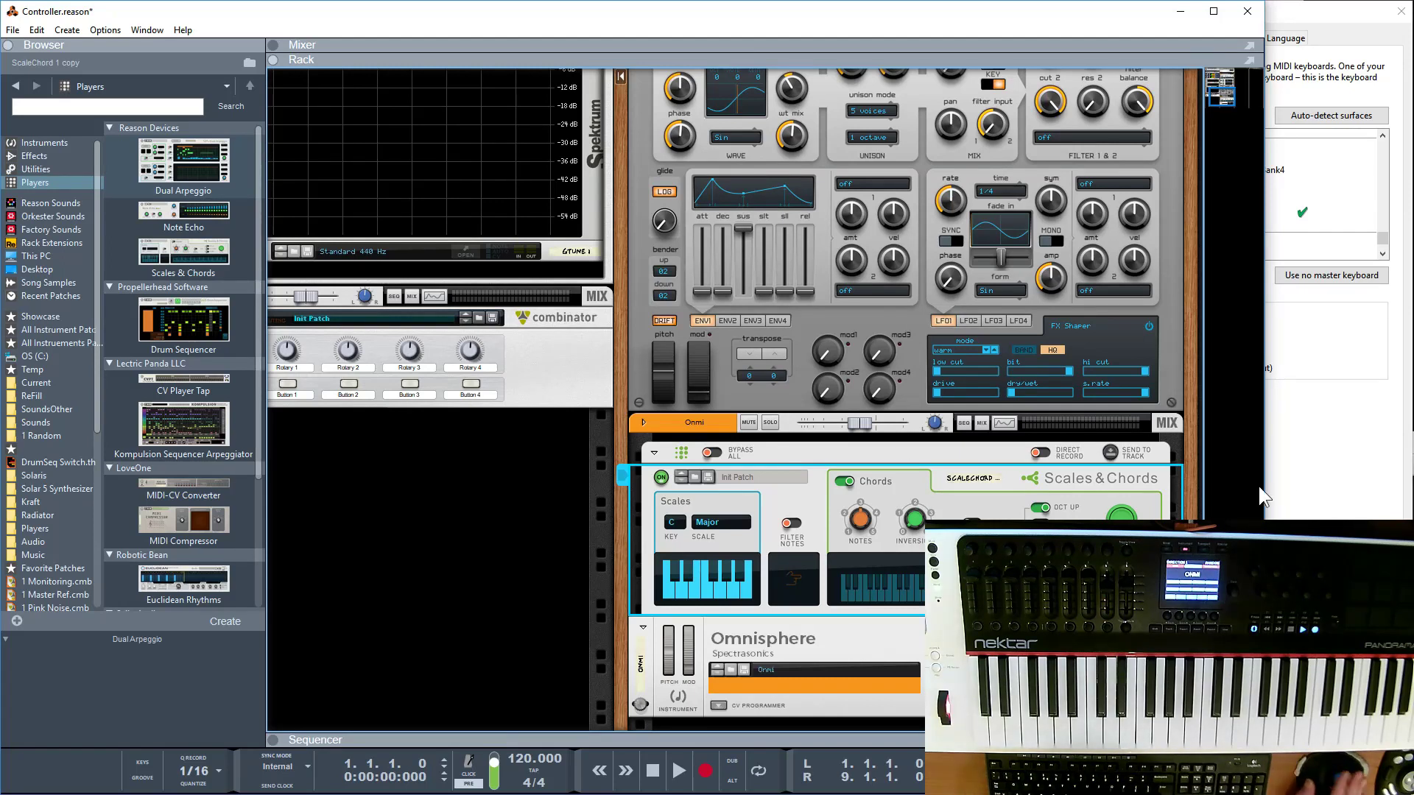
Step: Add an <Other> MIDI Keyboard (No Controls) surface named Pano 2 with PANORAMA P4 input
left_click(1311, 453)
scroll(1244, 232, "down", 2)
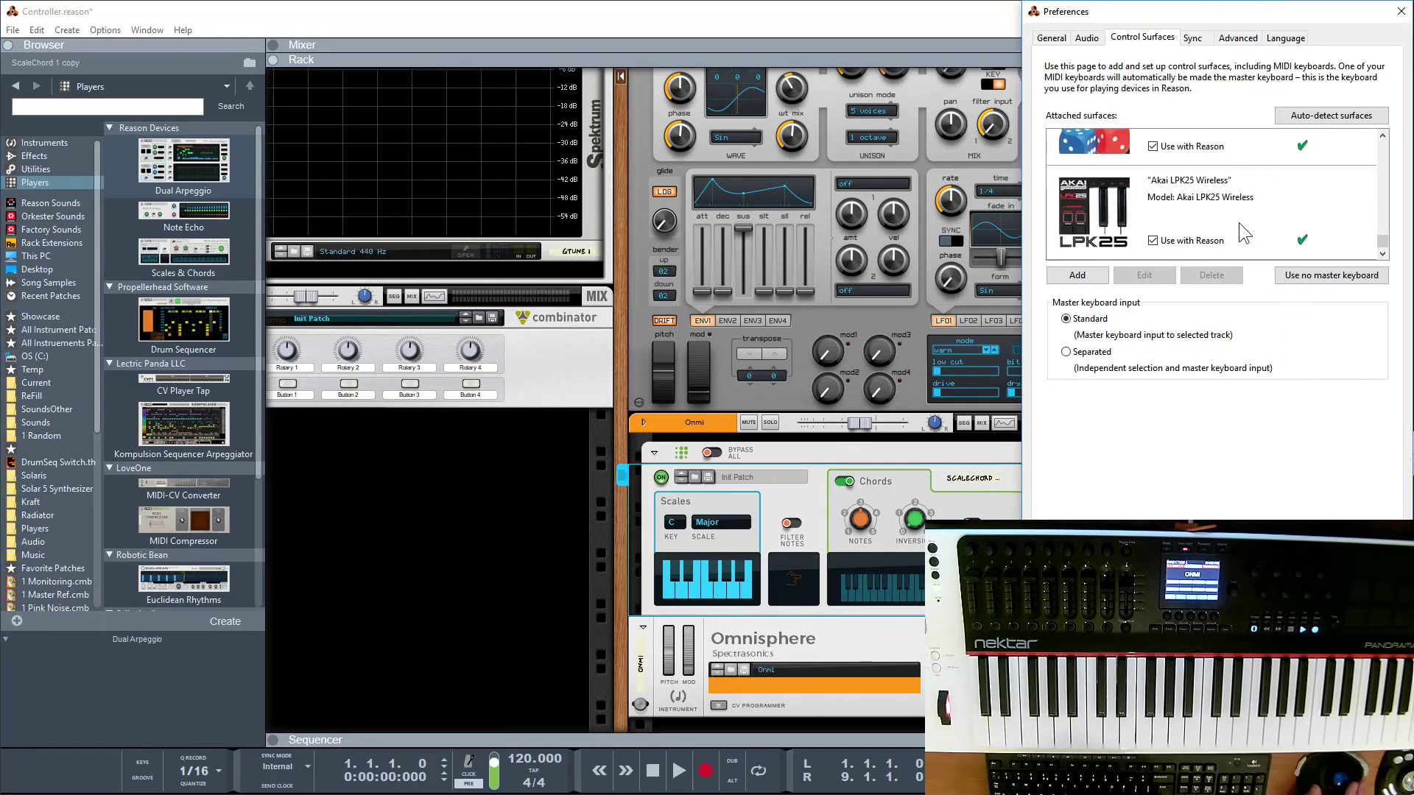
left_click(1081, 276)
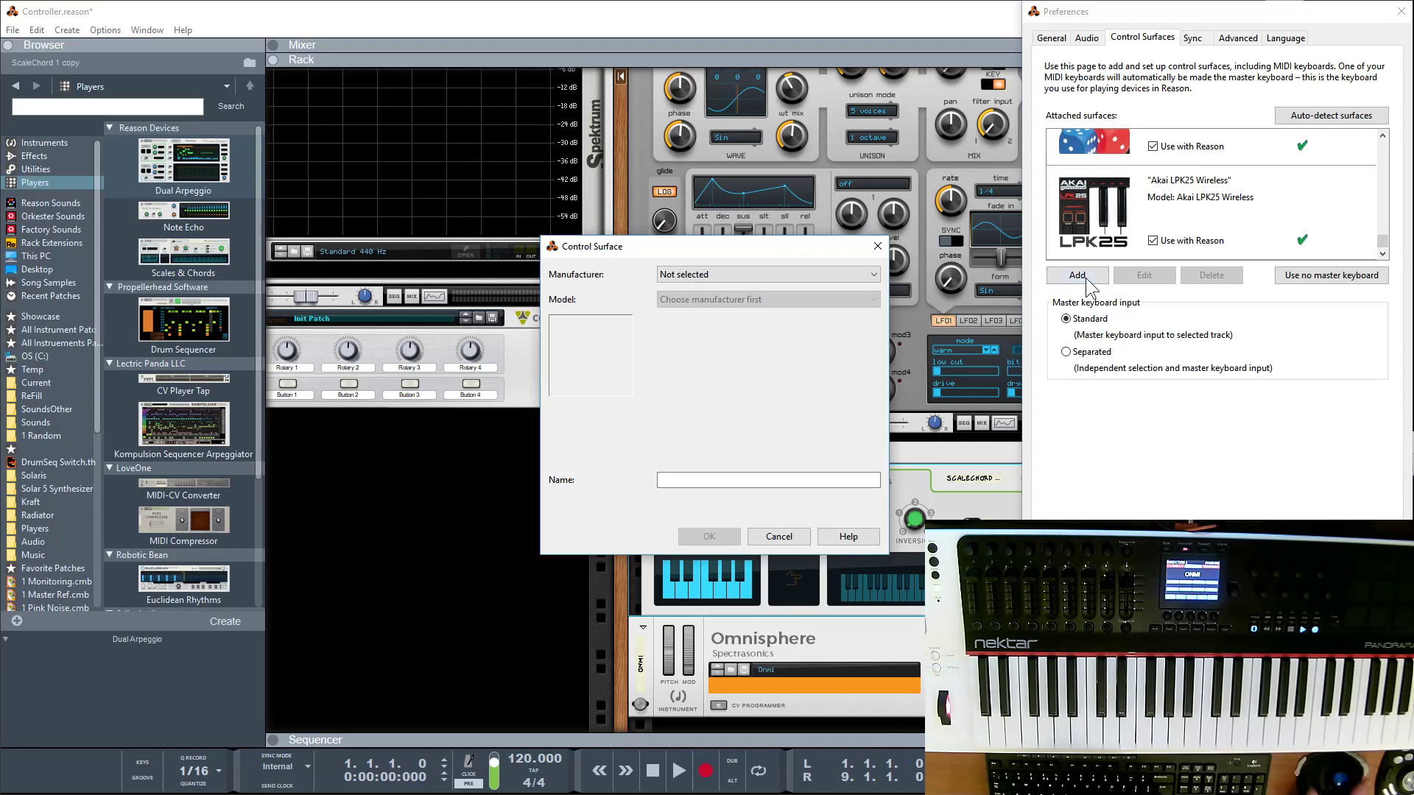
left_click(748, 285)
left_click(703, 309)
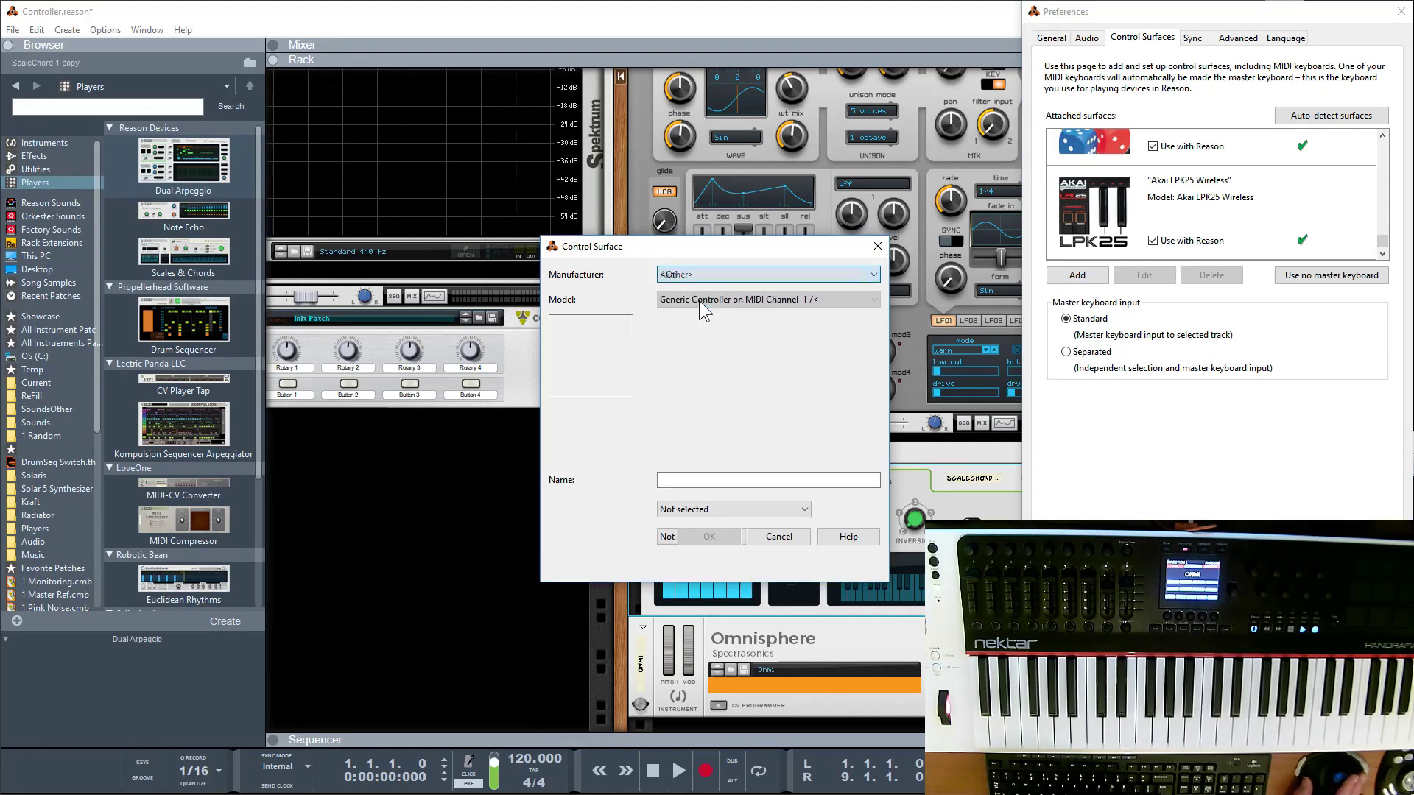
left_click(704, 304)
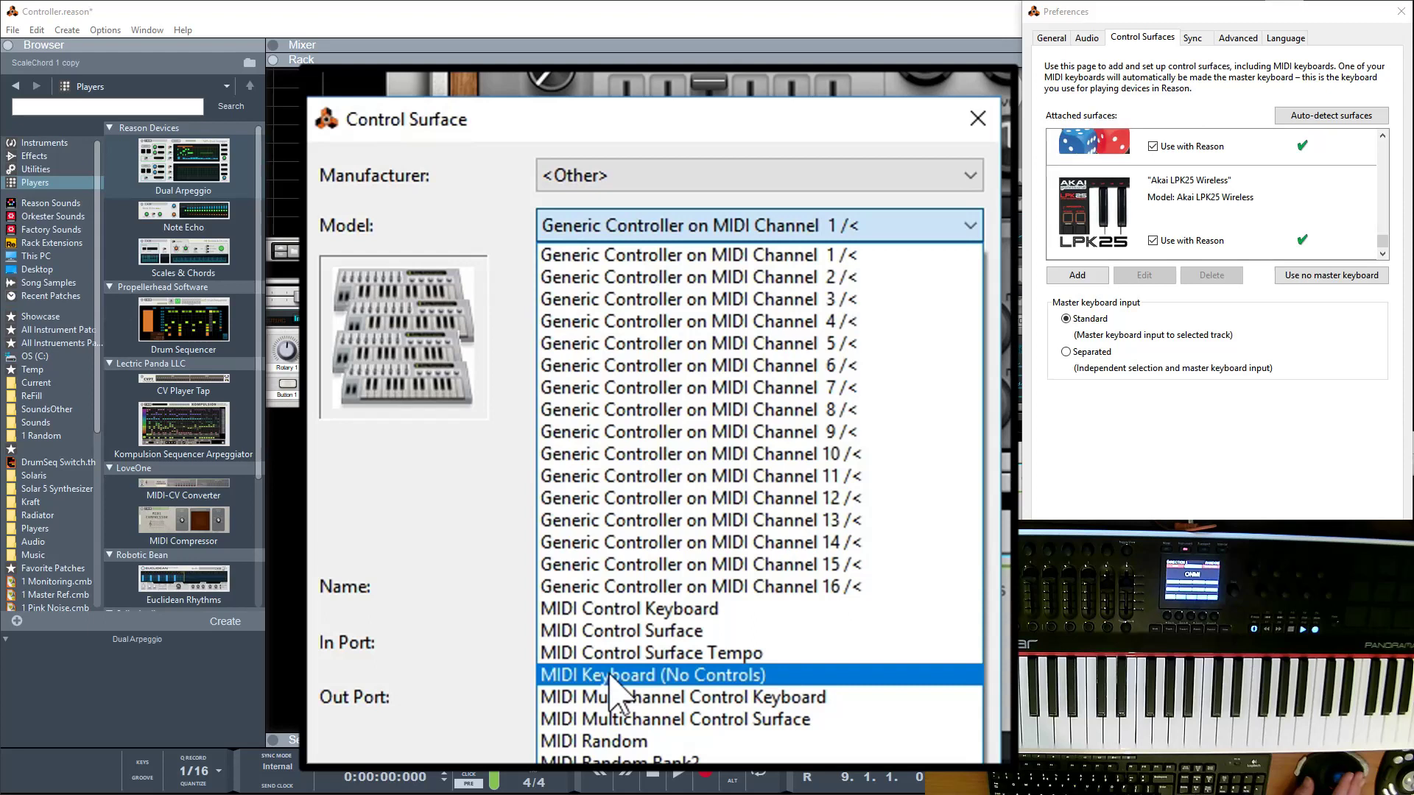
left_click(703, 676)
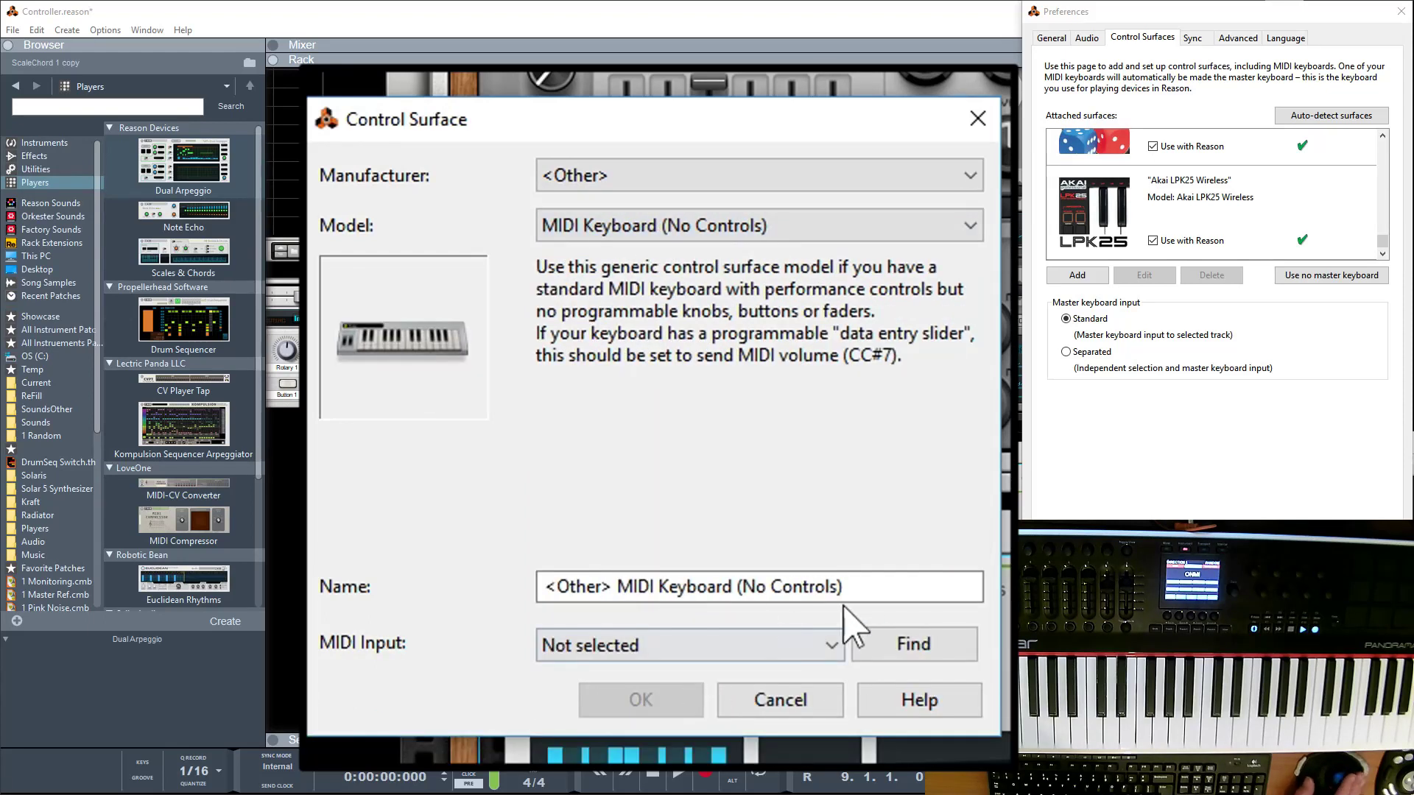
left_click(869, 589)
type("P")
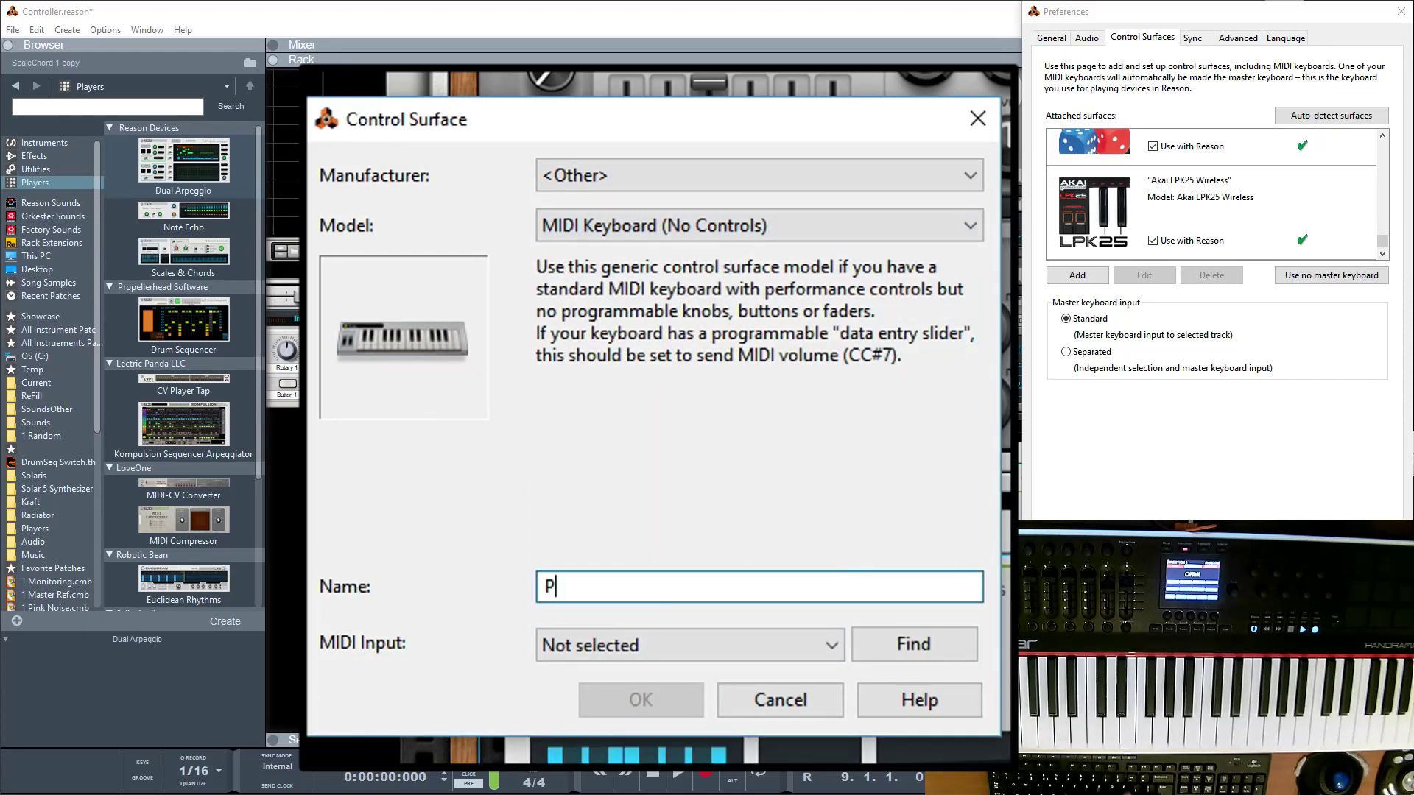
type("ano 2")
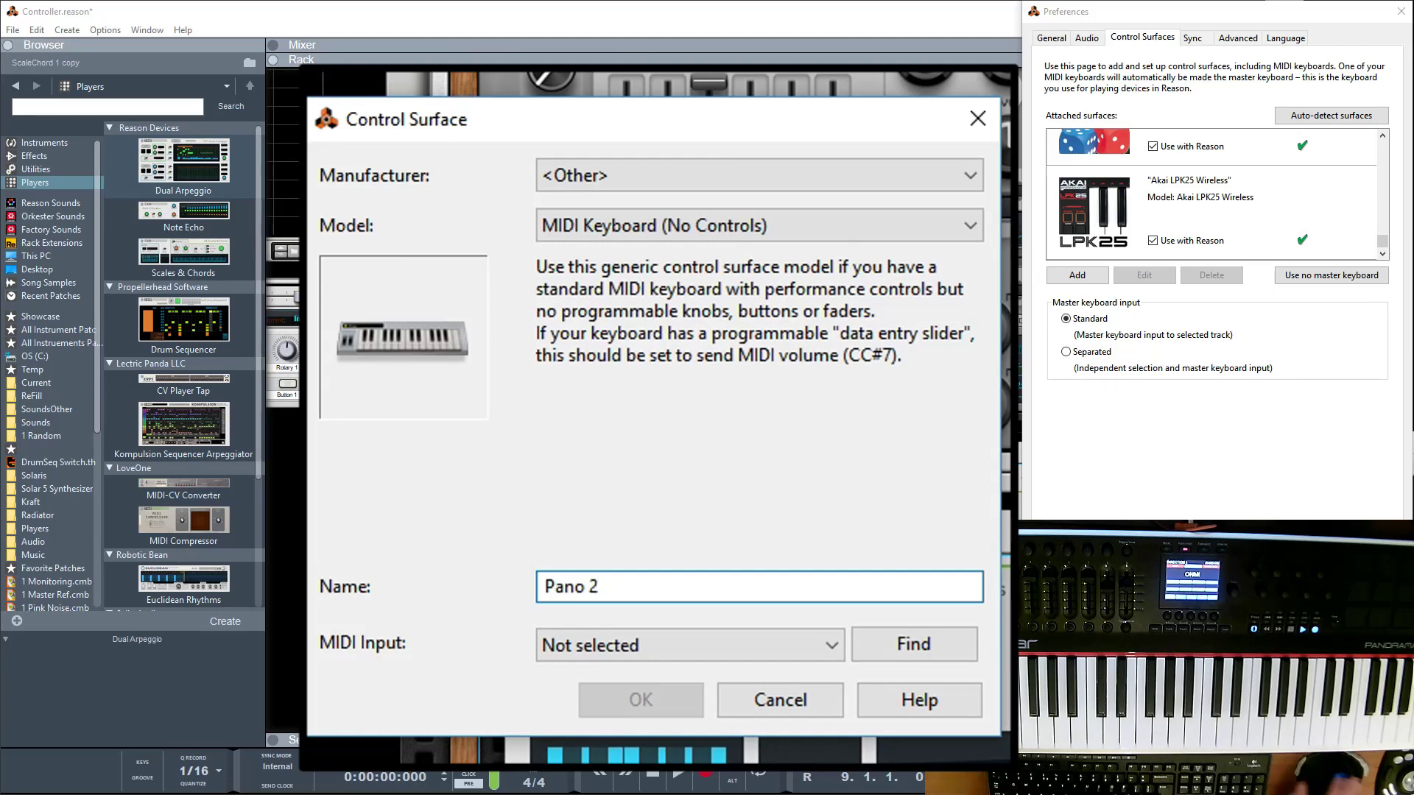
left_click(679, 648)
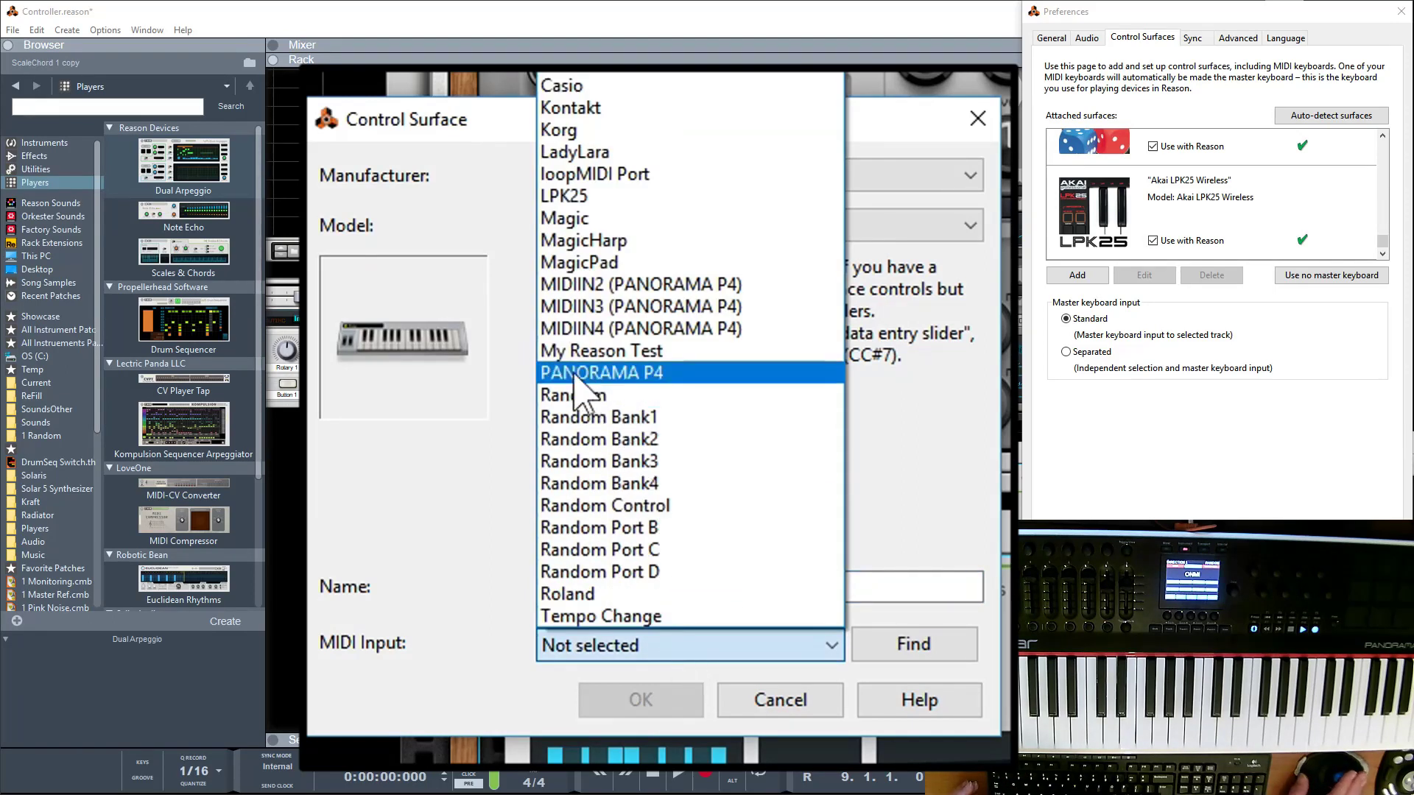
left_click(651, 374)
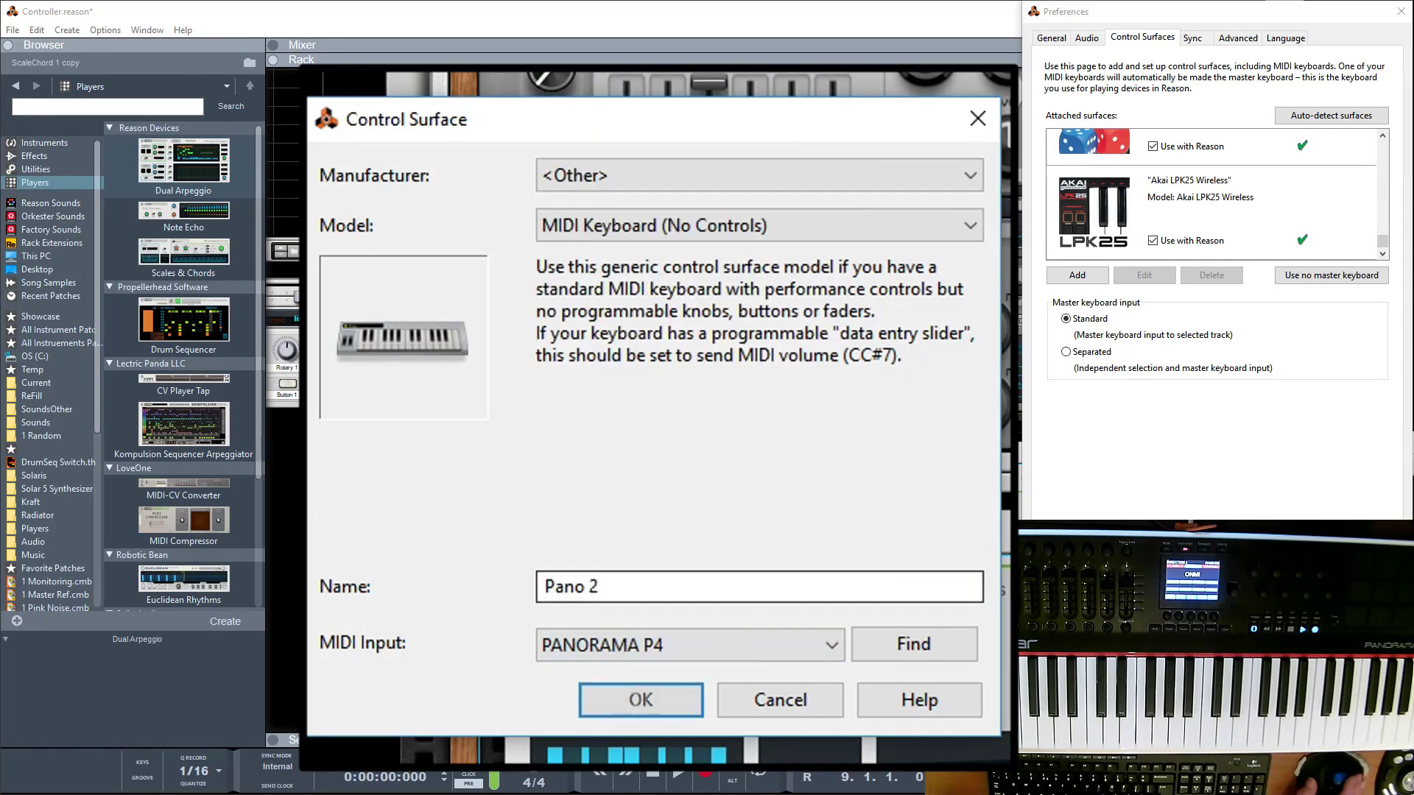
Step: Confirm Pano 2 and start another <Other> MIDI Keyboard (No Controls) surface
left_click(642, 704)
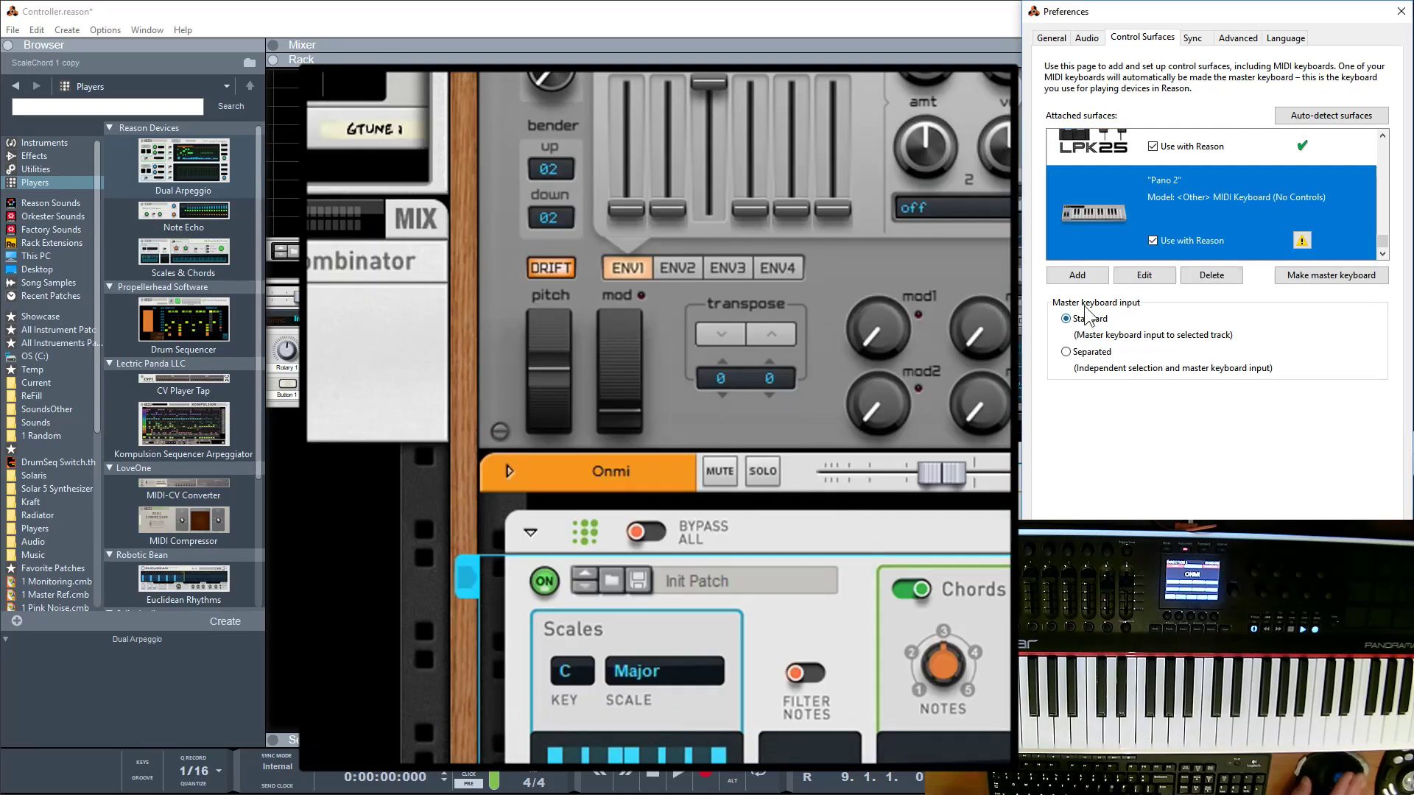
left_click(1085, 279)
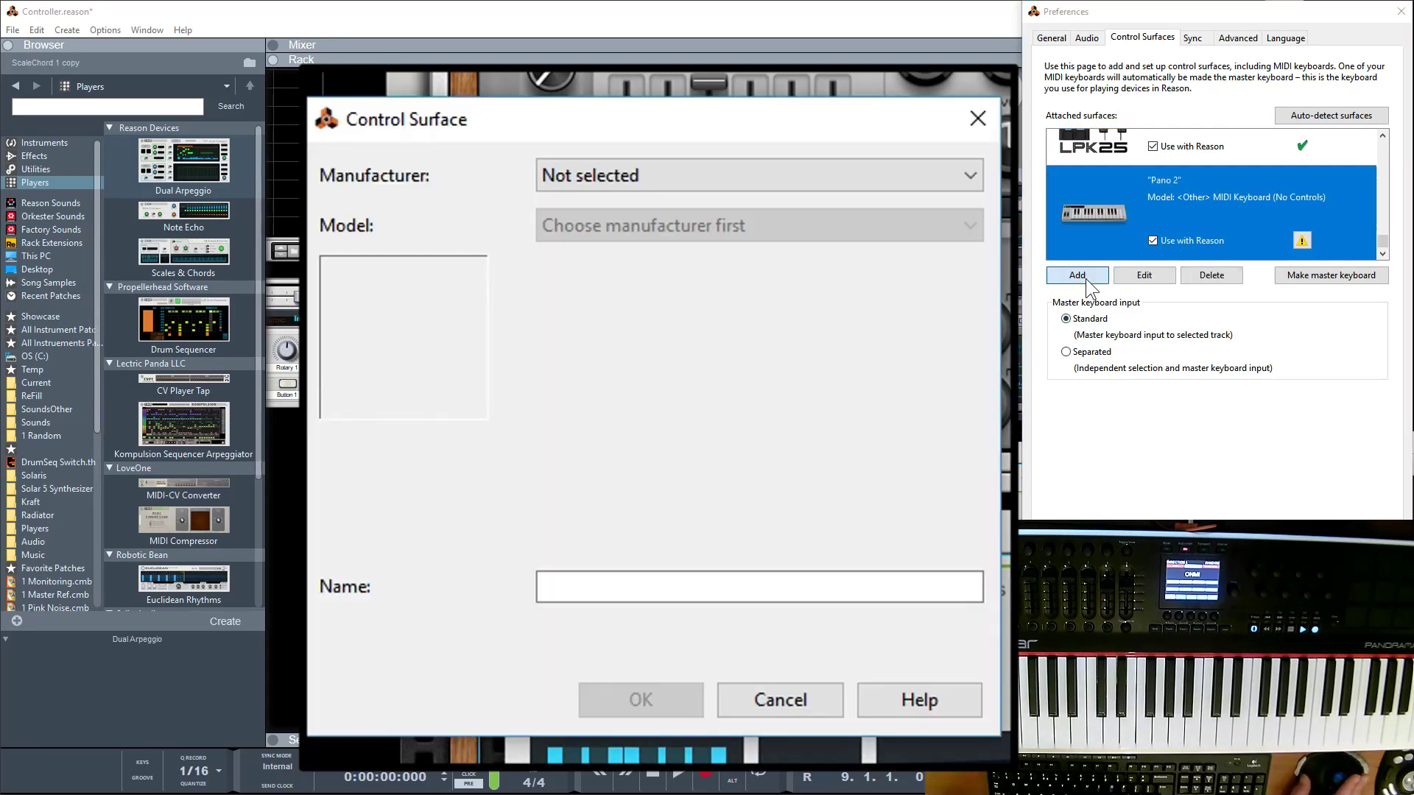
left_click(745, 176)
left_click(687, 227)
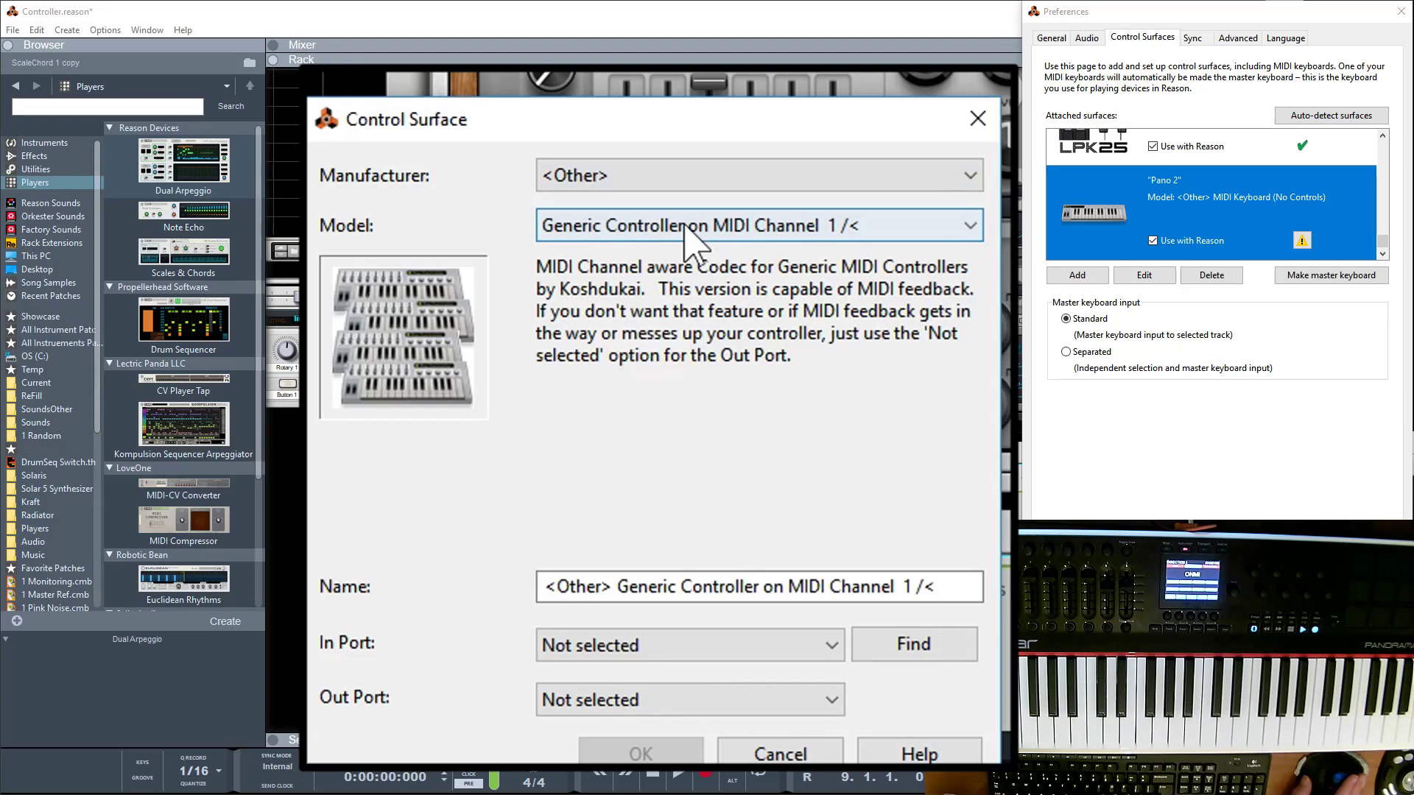
left_click(687, 227)
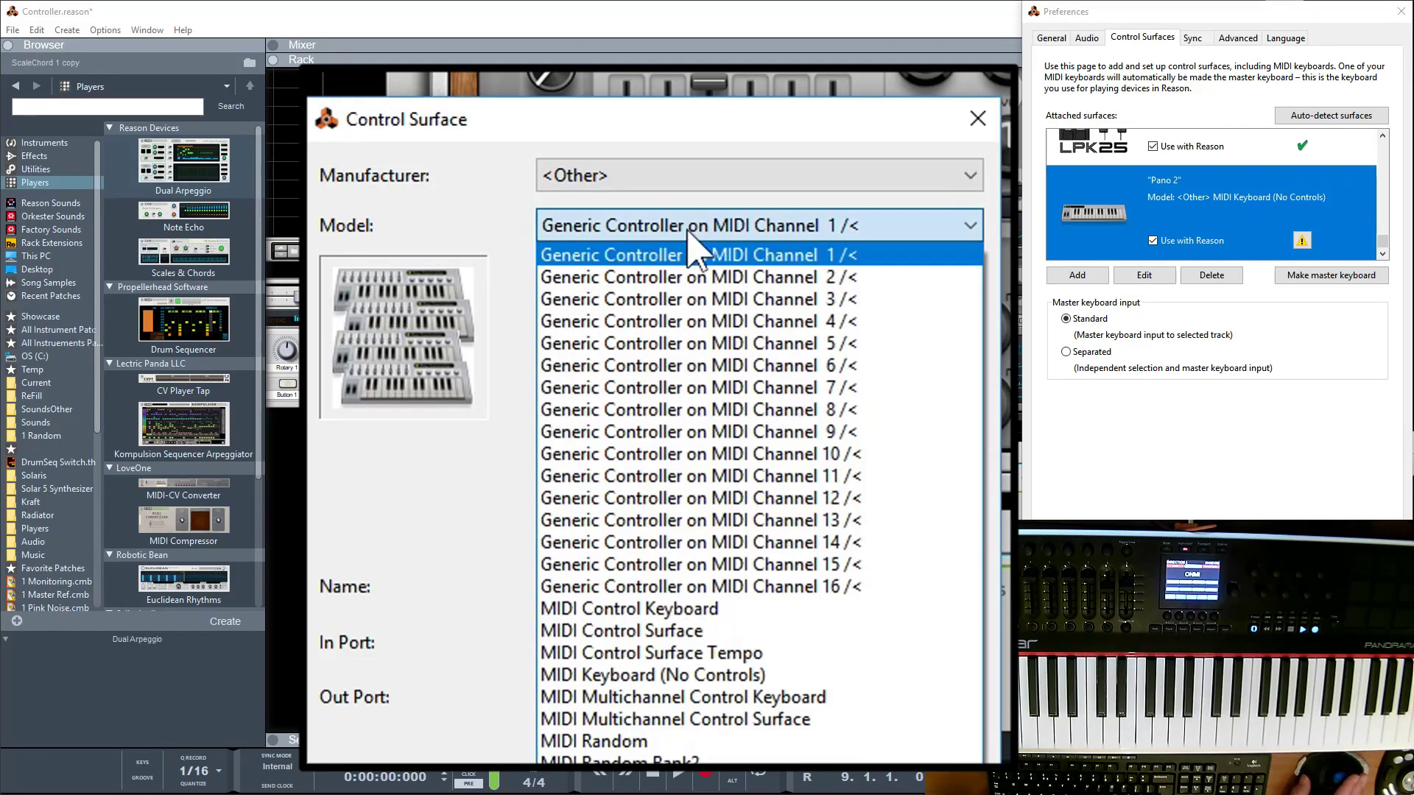
left_click(683, 675)
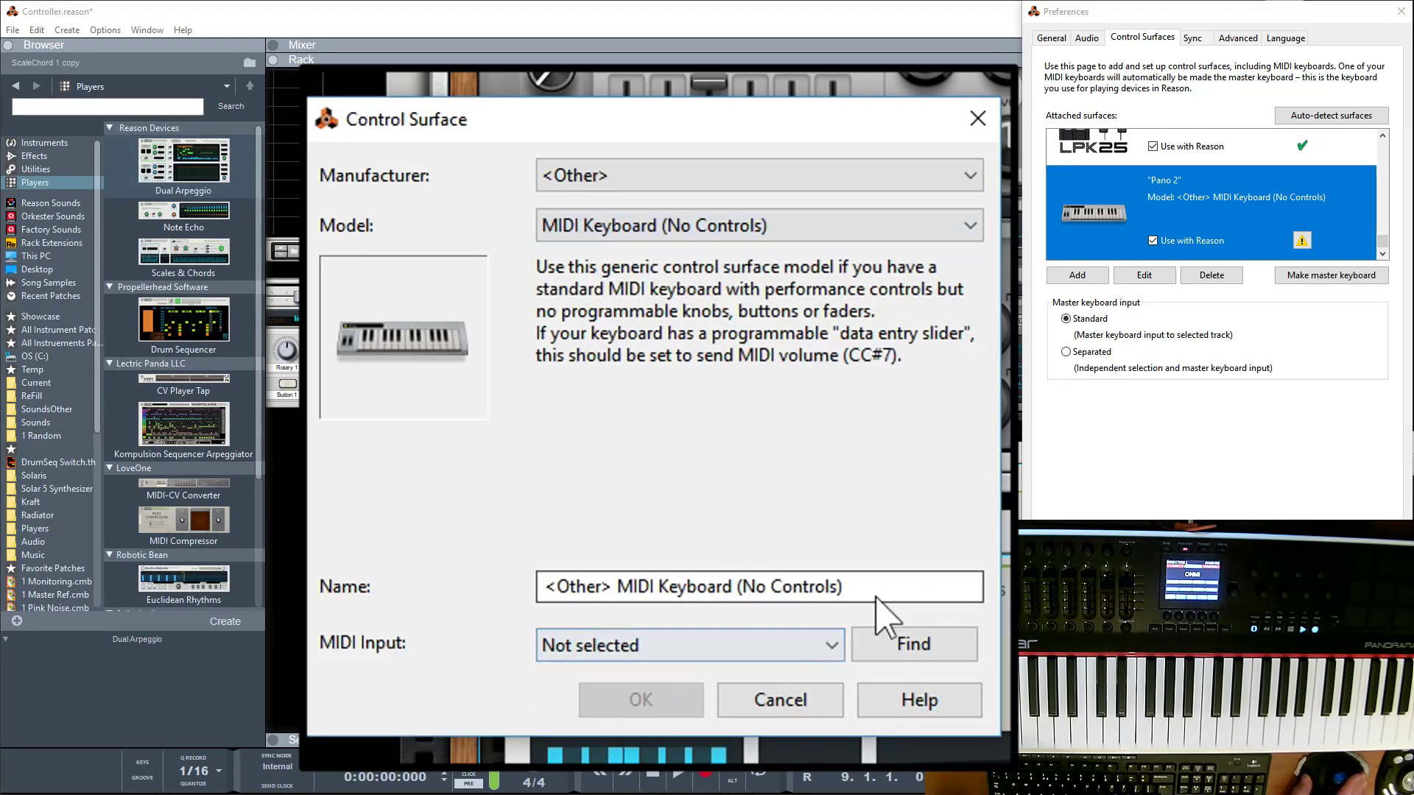
Step: Name the new surface Pano 3, choose its MIDI input and confirm it
left_click(861, 587)
left_click_drag(862, 587, 432, 599)
type("P")
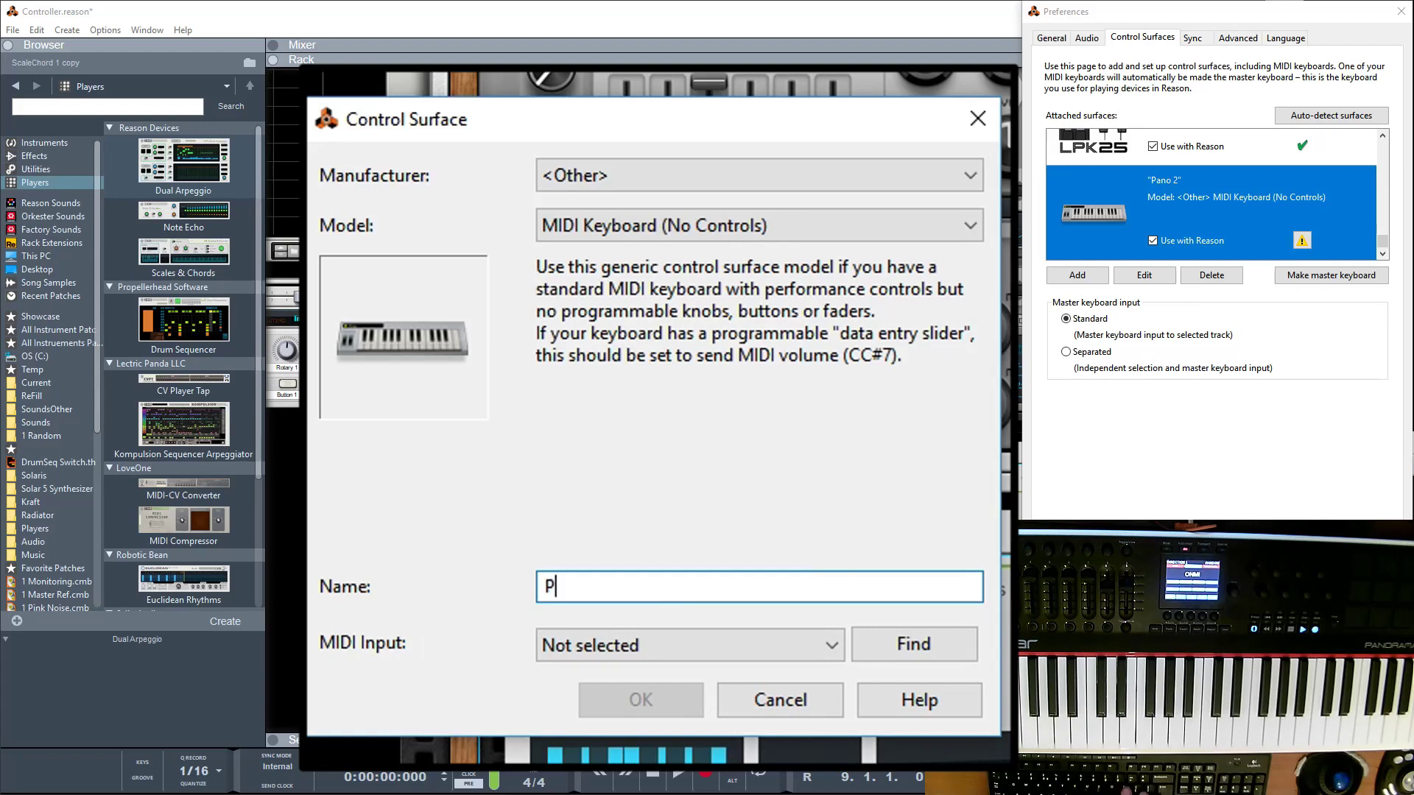
type("ano 3")
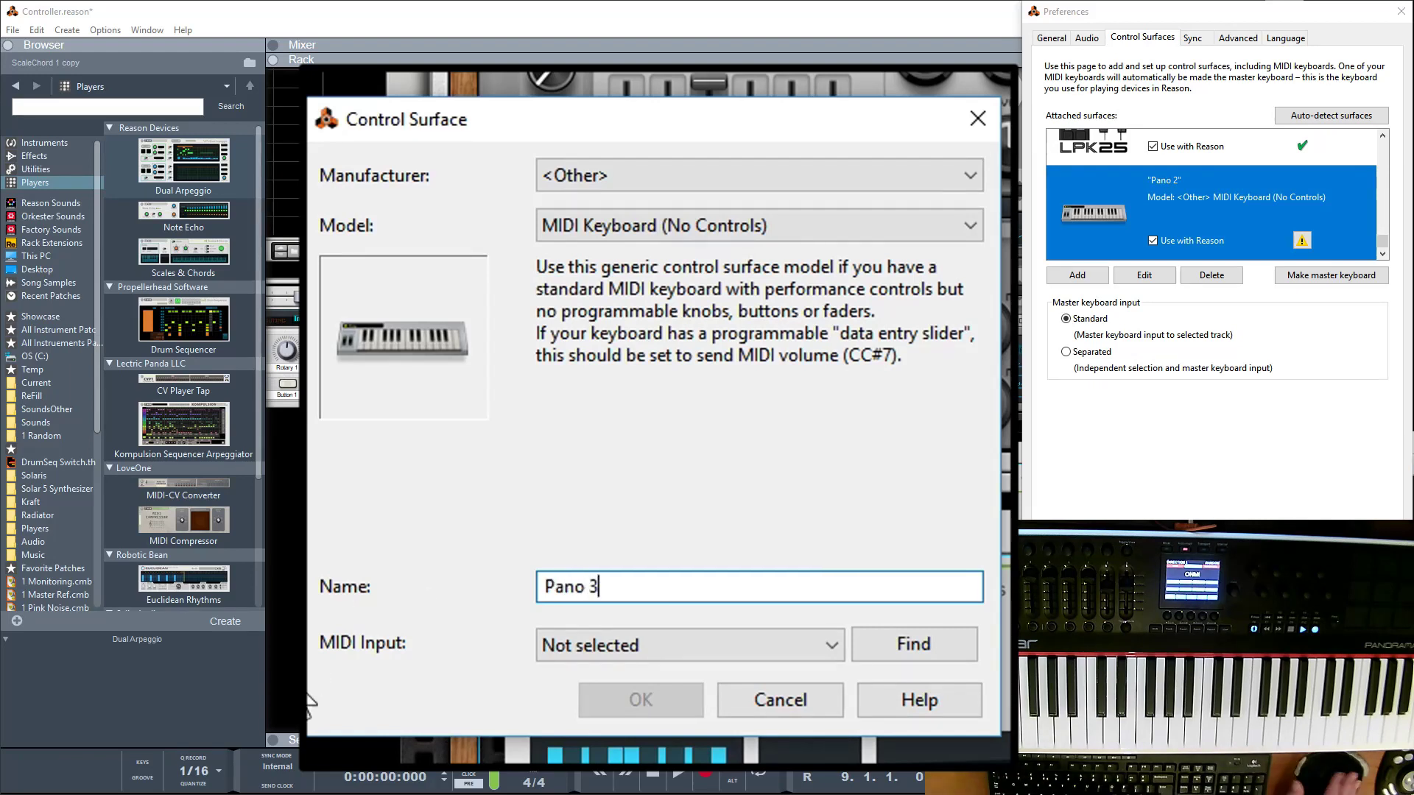
left_click(809, 658)
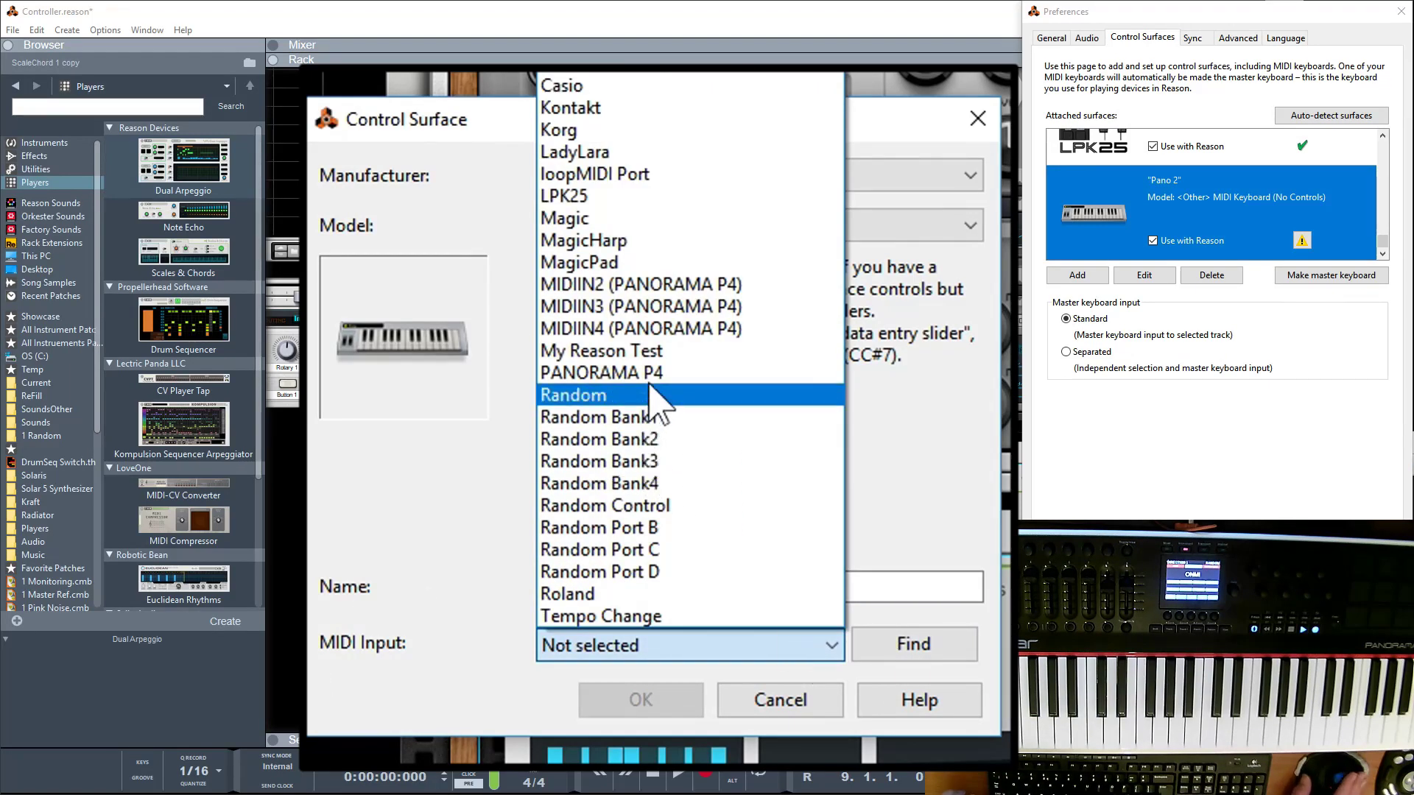
left_click(699, 373)
left_click(640, 704)
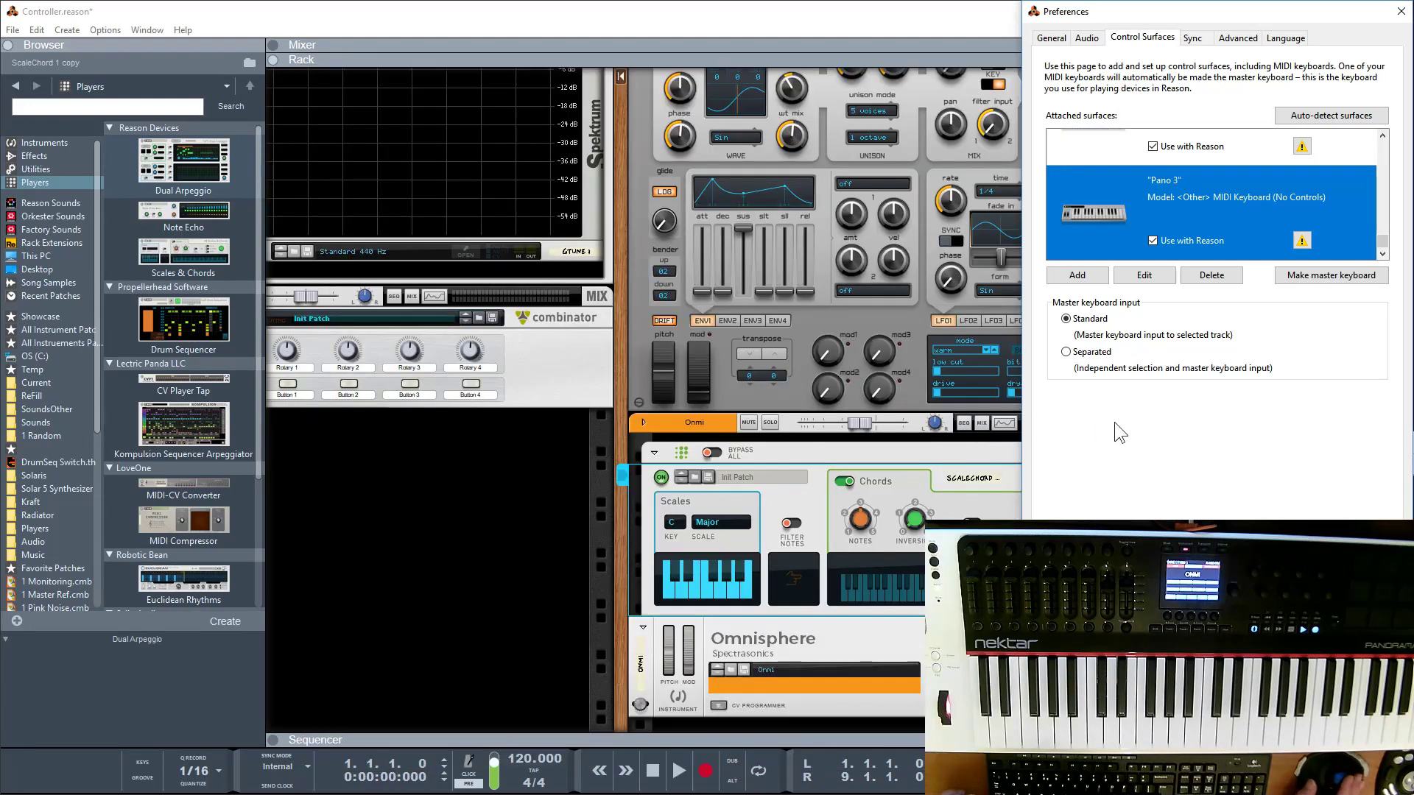
Step: Load the India Ensemble patch from the Temp folder into the rack as Kontakt 5
scroll(794, 633, "down", 3)
left_click(782, 629)
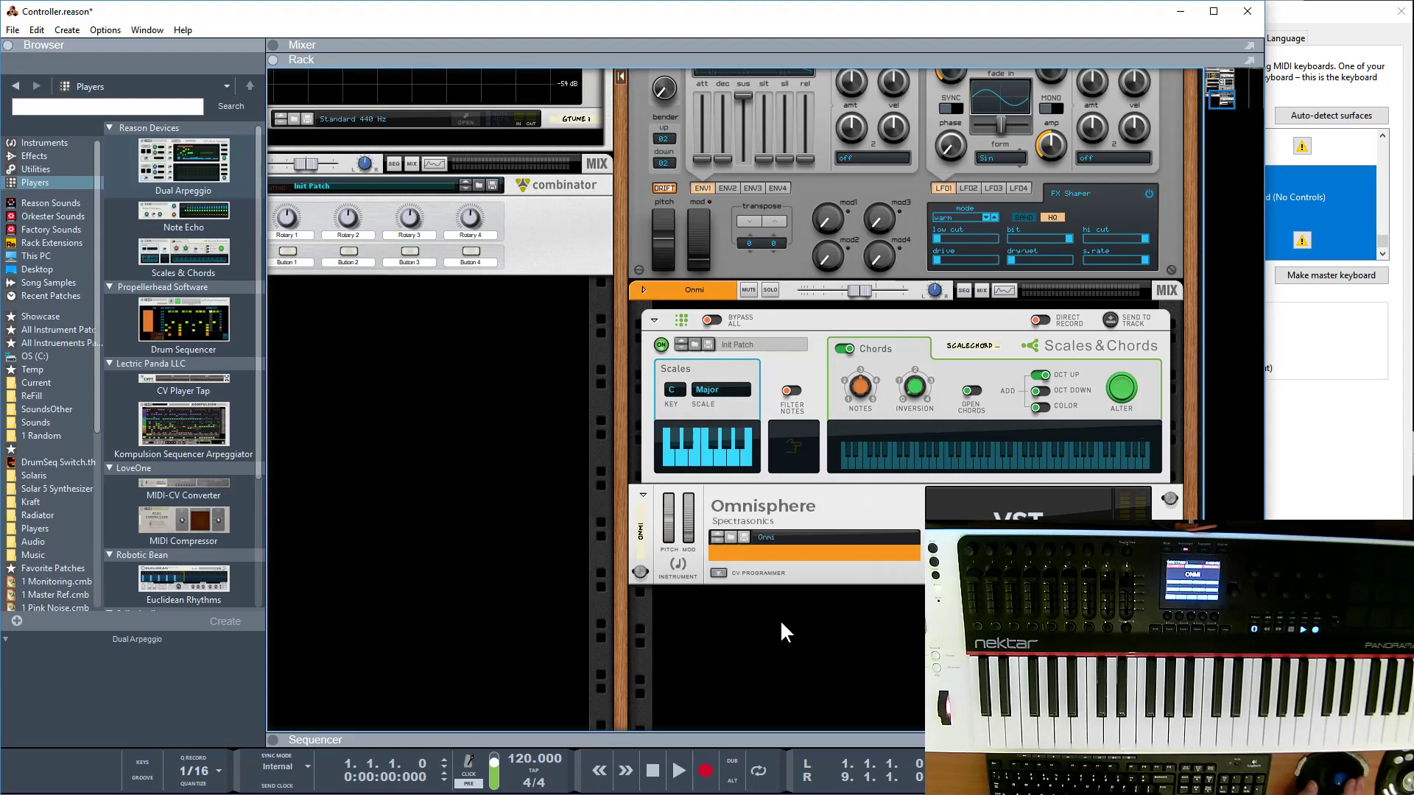
left_click(28, 369)
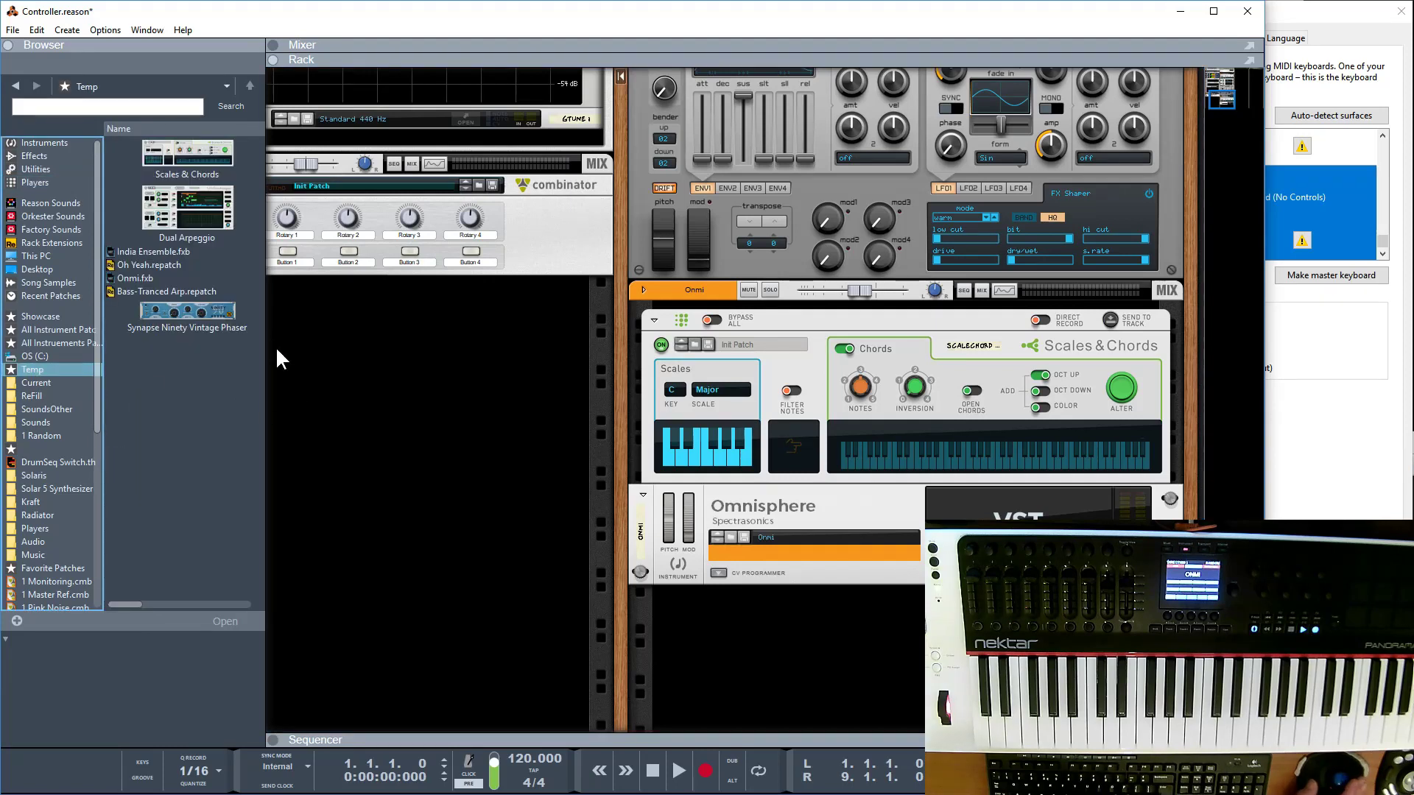
left_click_drag(165, 250, 785, 645)
Step: Copy Scales & Chords onto Kontakt 5 and switch on octave down and open chords
scroll(787, 647, "down", 3)
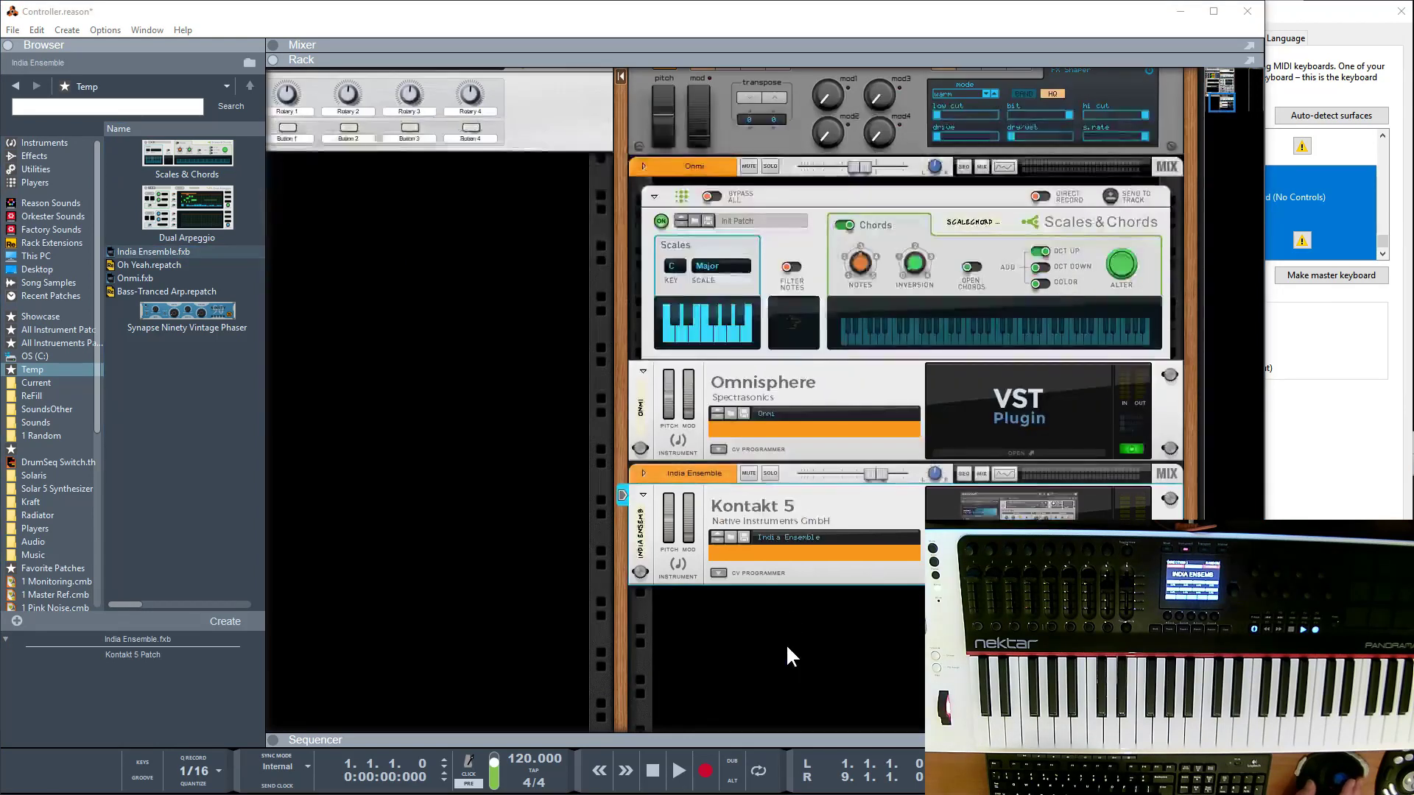
left_click_drag(818, 218, 806, 484)
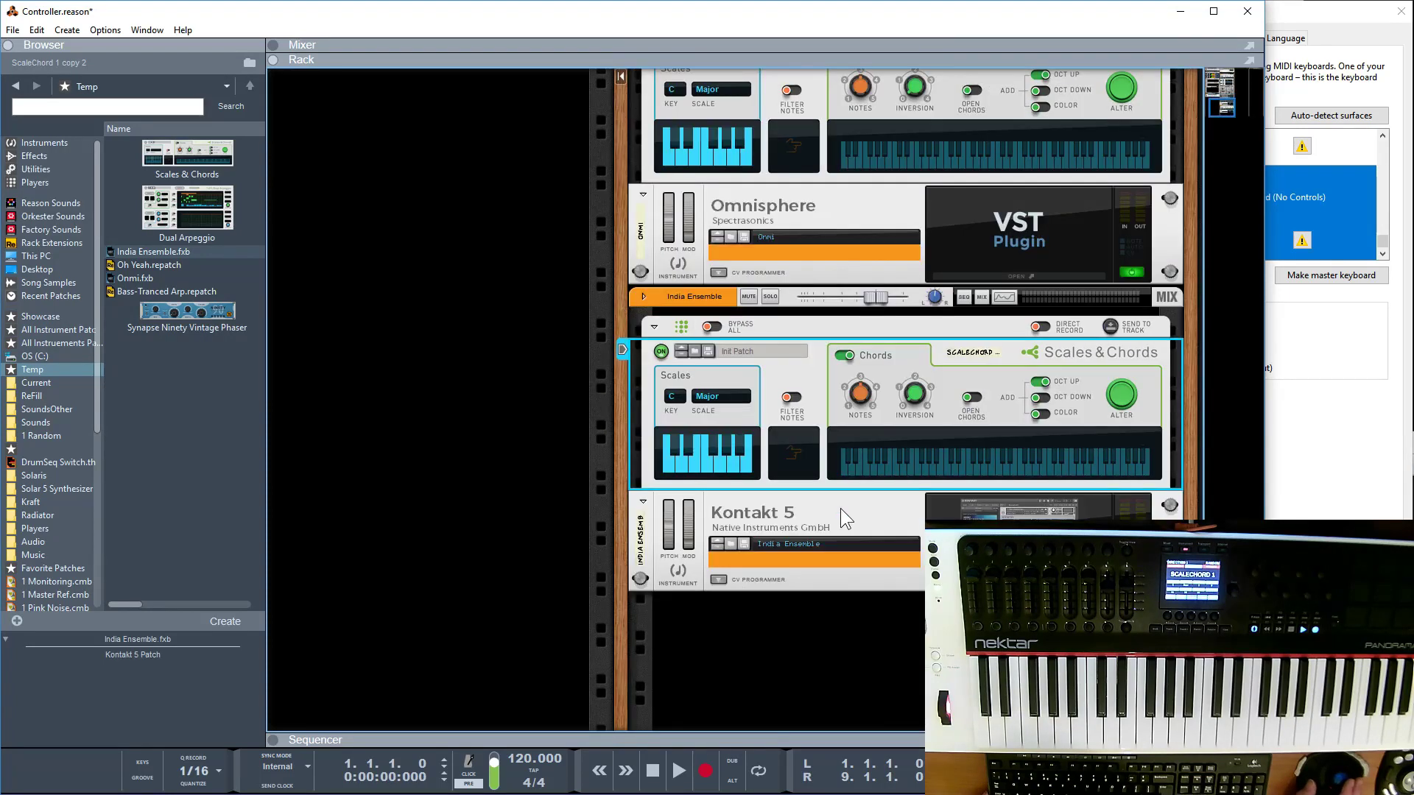
left_click(1052, 396)
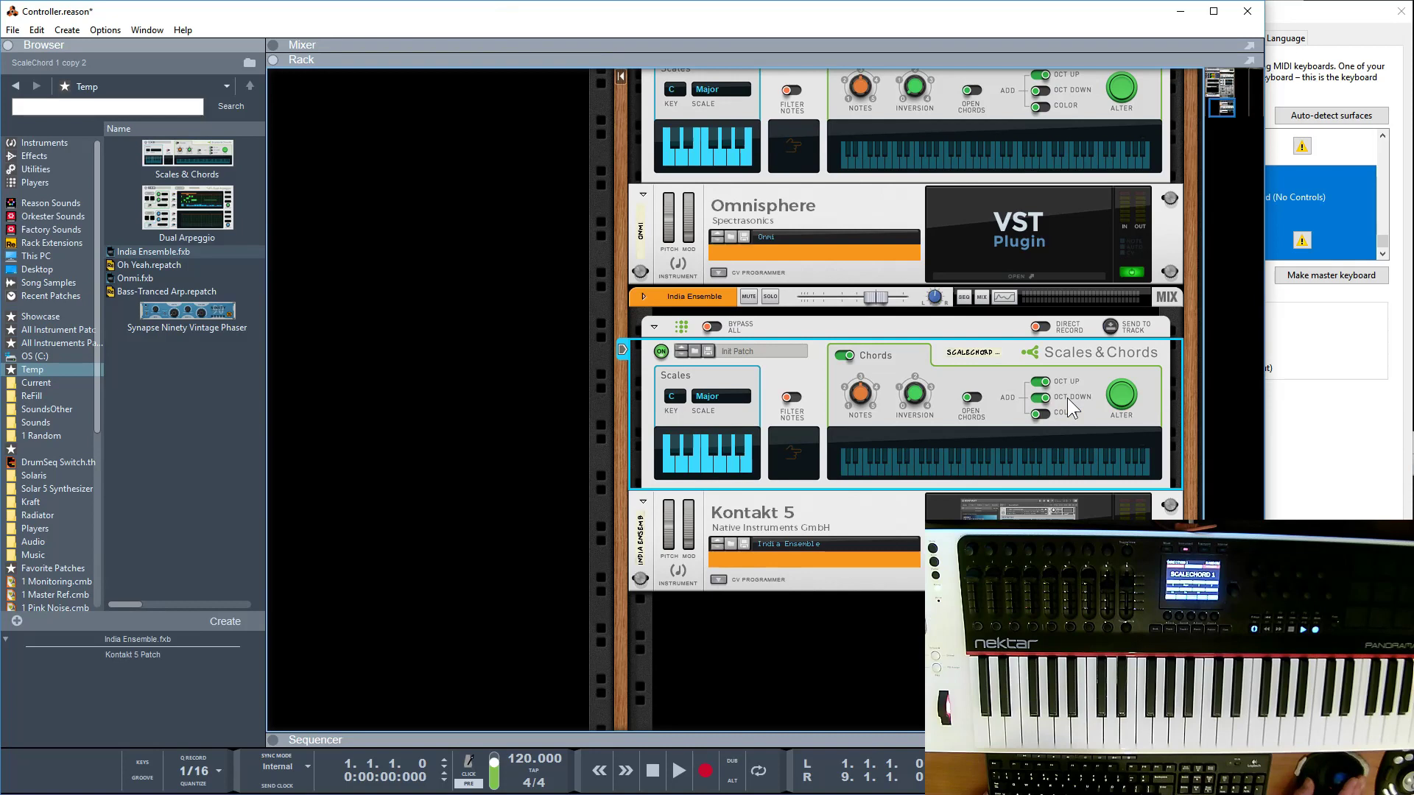
left_click(969, 396)
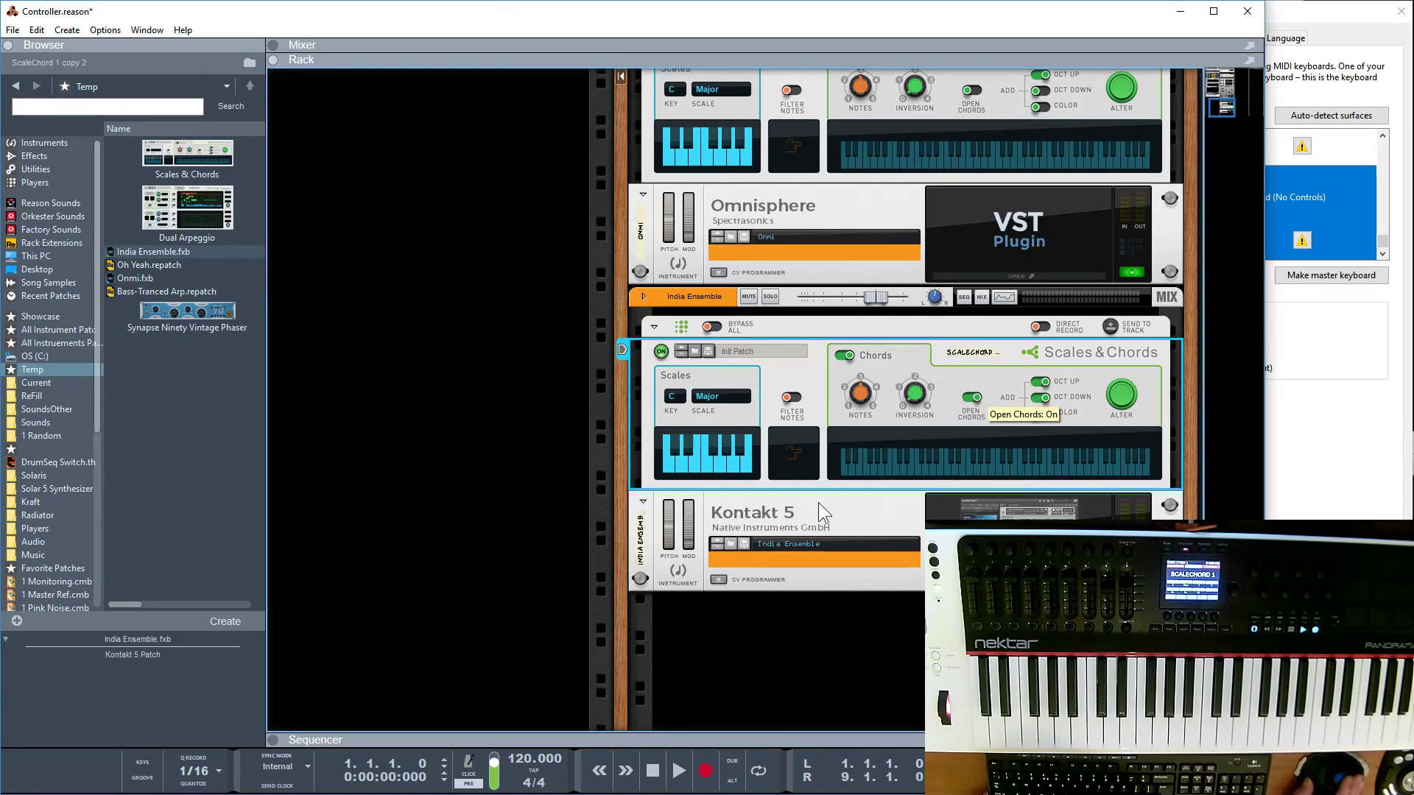
Step: Unfold Kontakt 5 and insert a Dual Arpeggio above it
left_click(644, 503)
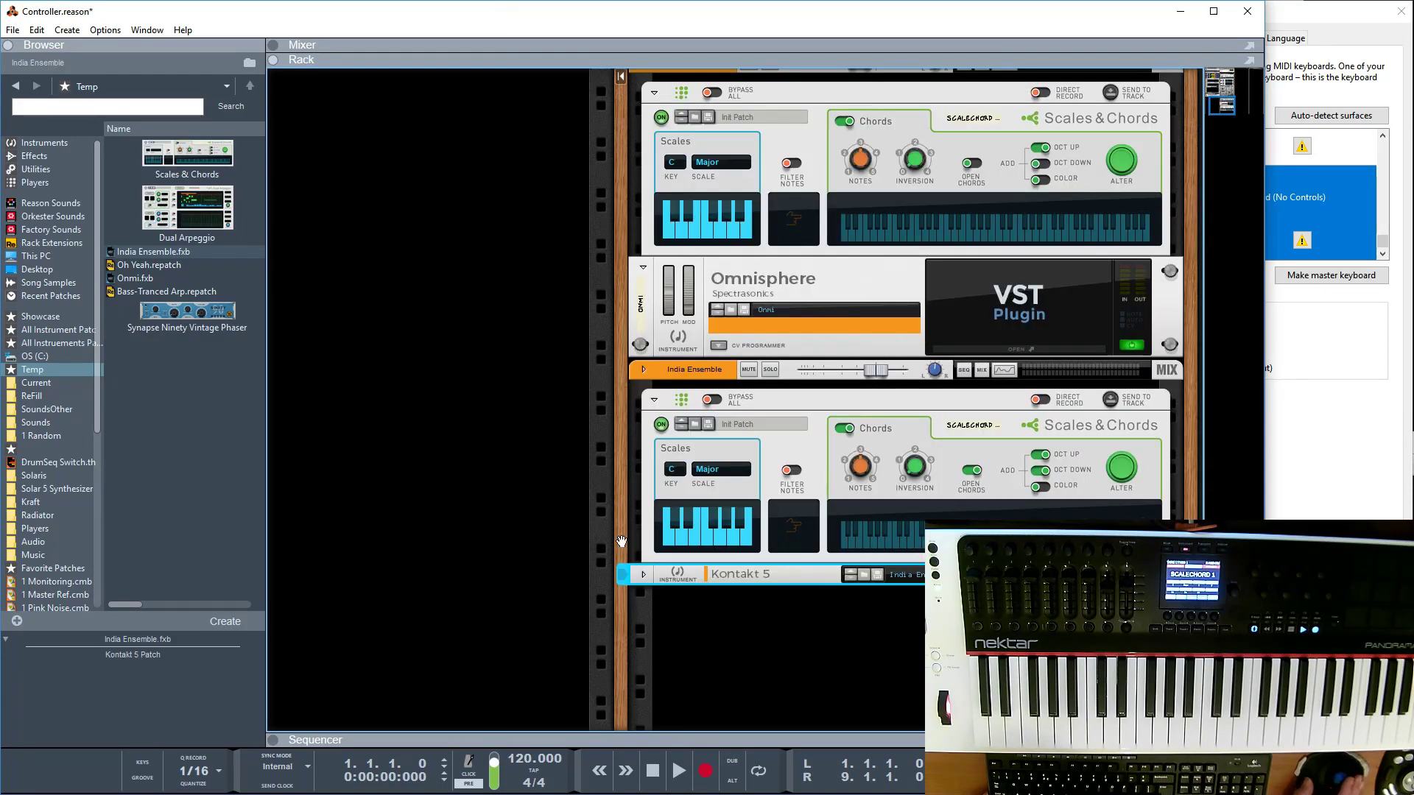
left_click(643, 575)
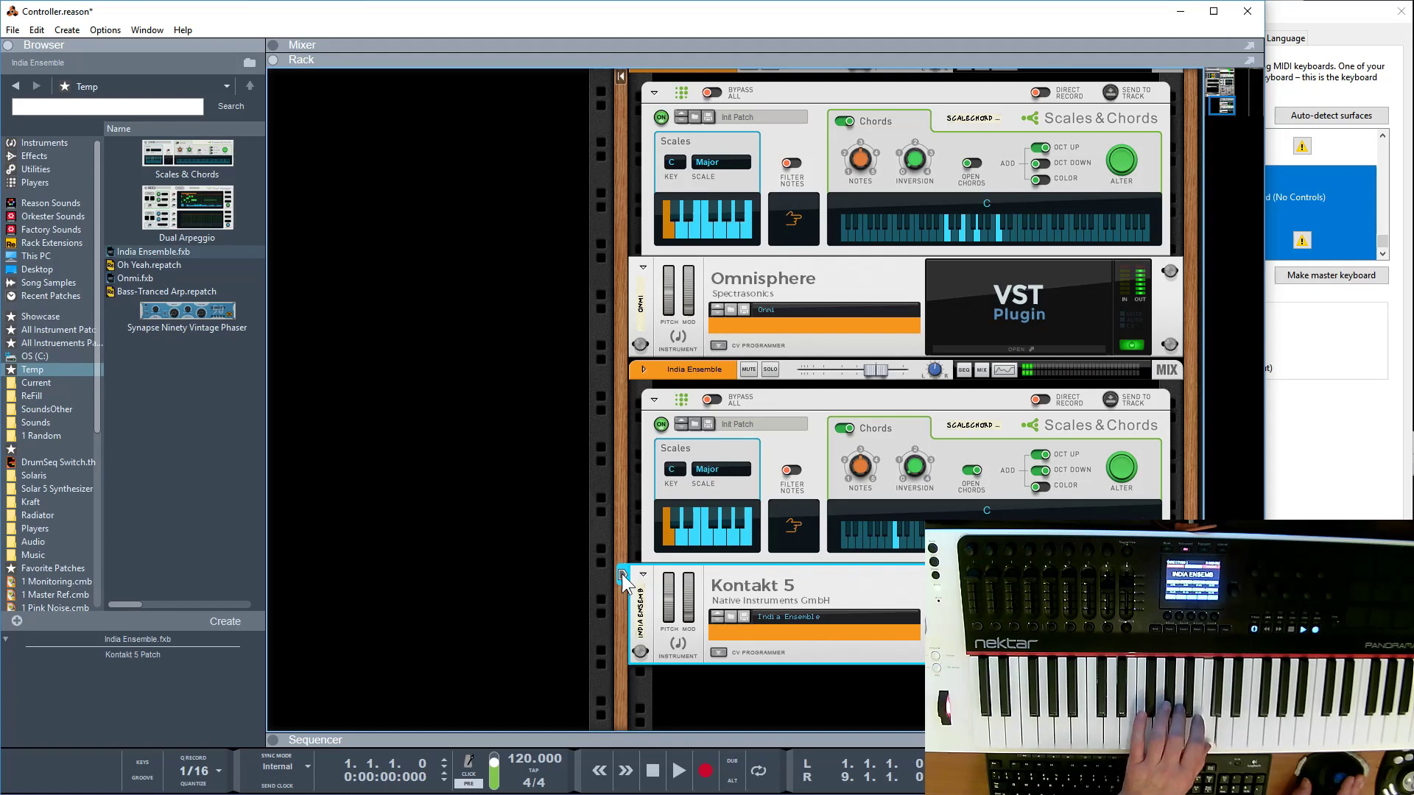
left_click(239, 251)
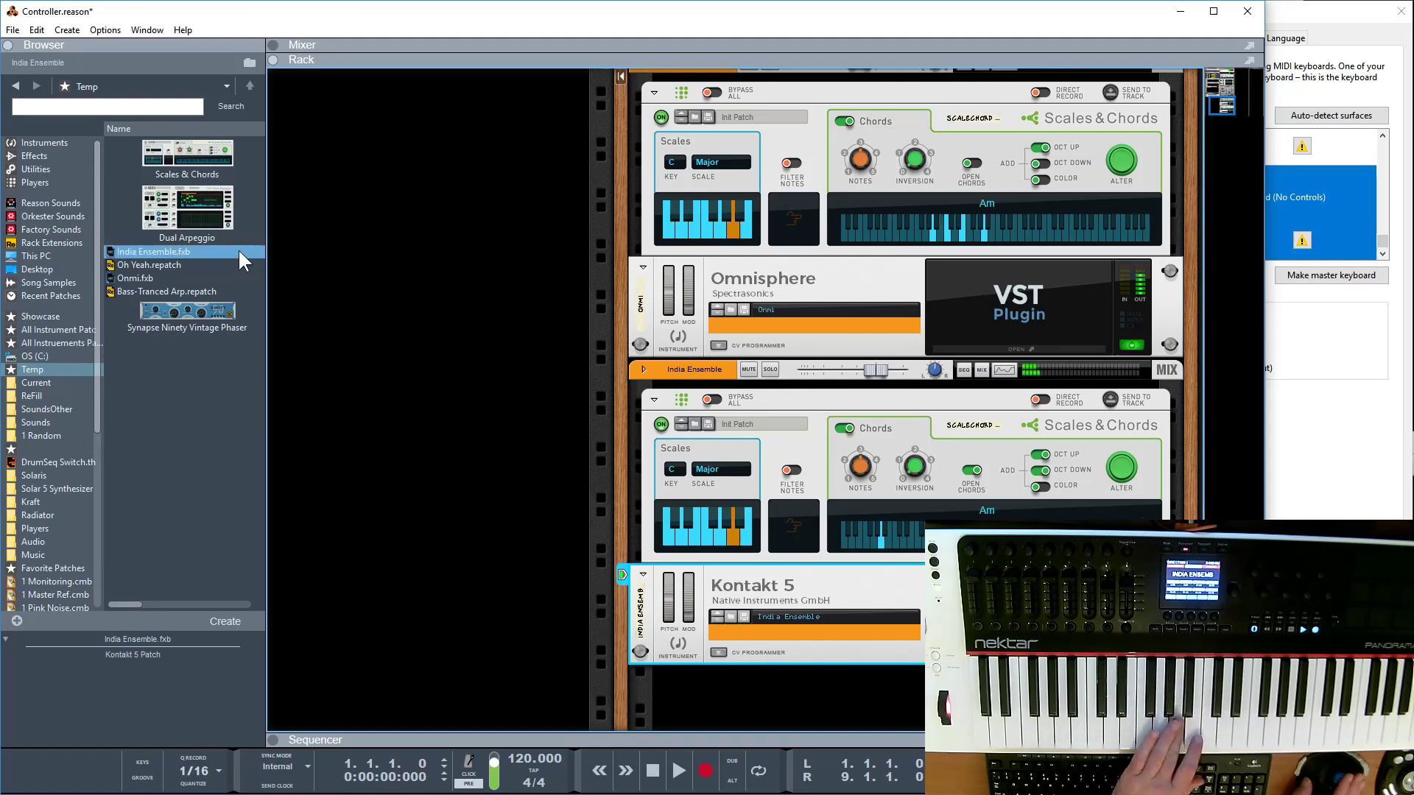
left_click_drag(189, 210, 807, 576)
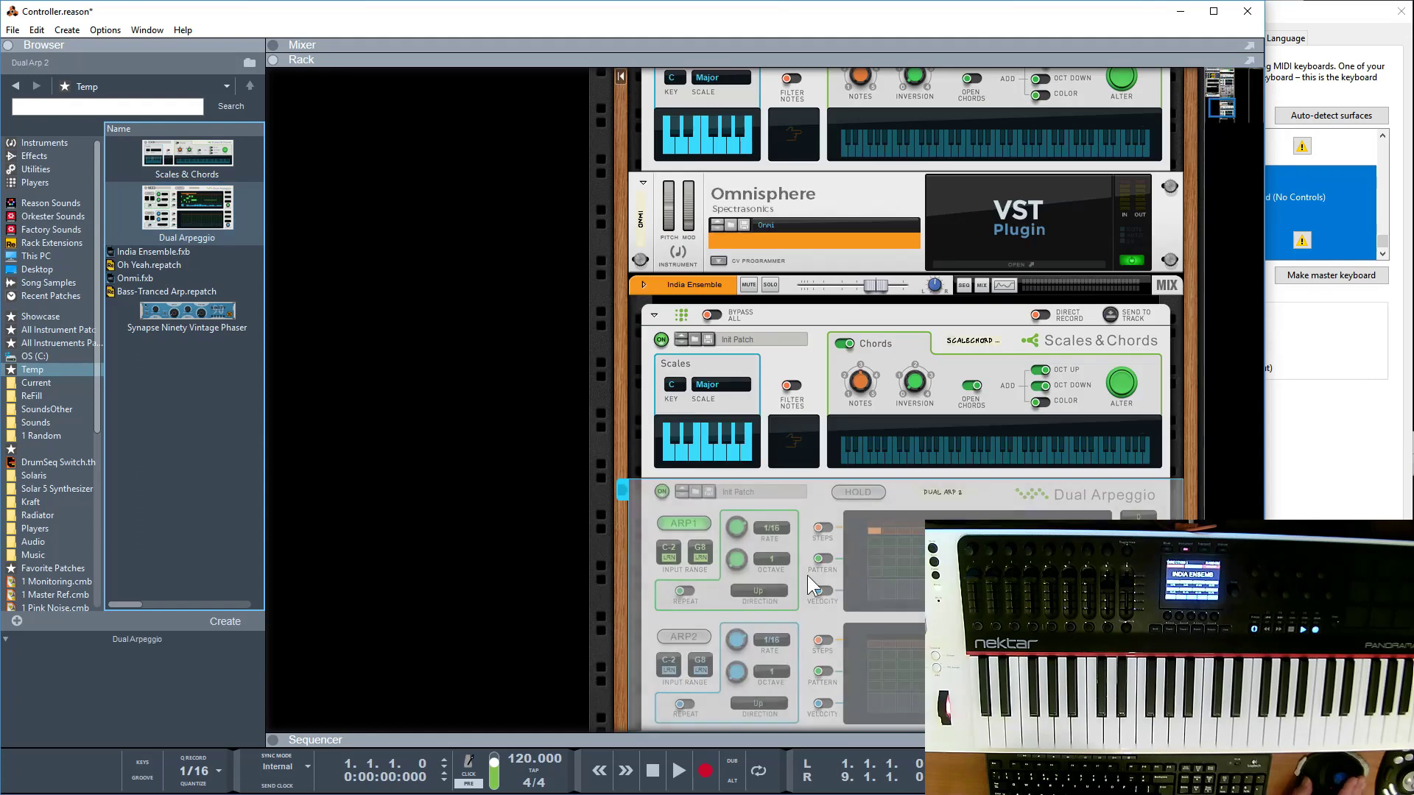
Step: Set the first arpeggiator's direction to Up+Down and its rate to 1/8
left_click(768, 591)
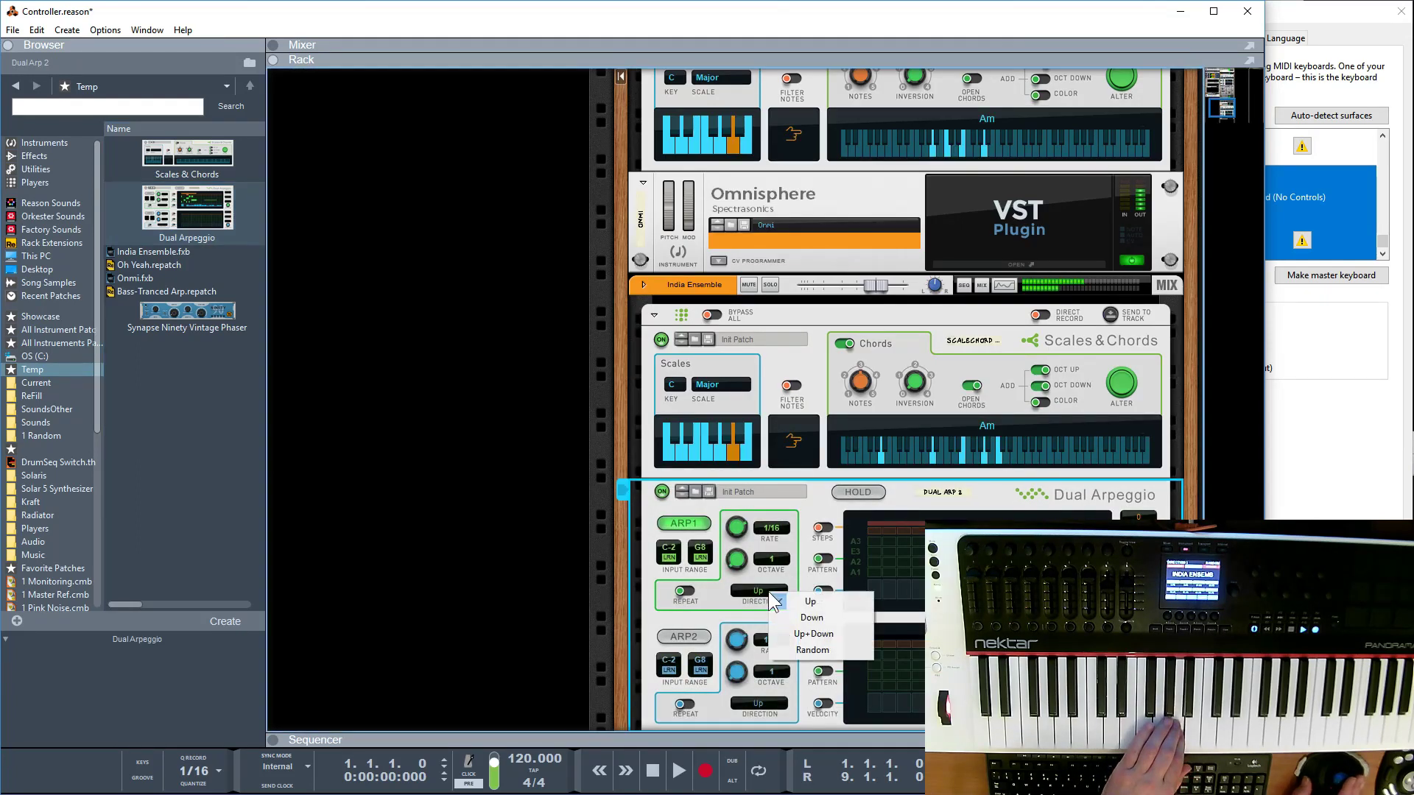
left_click(799, 634)
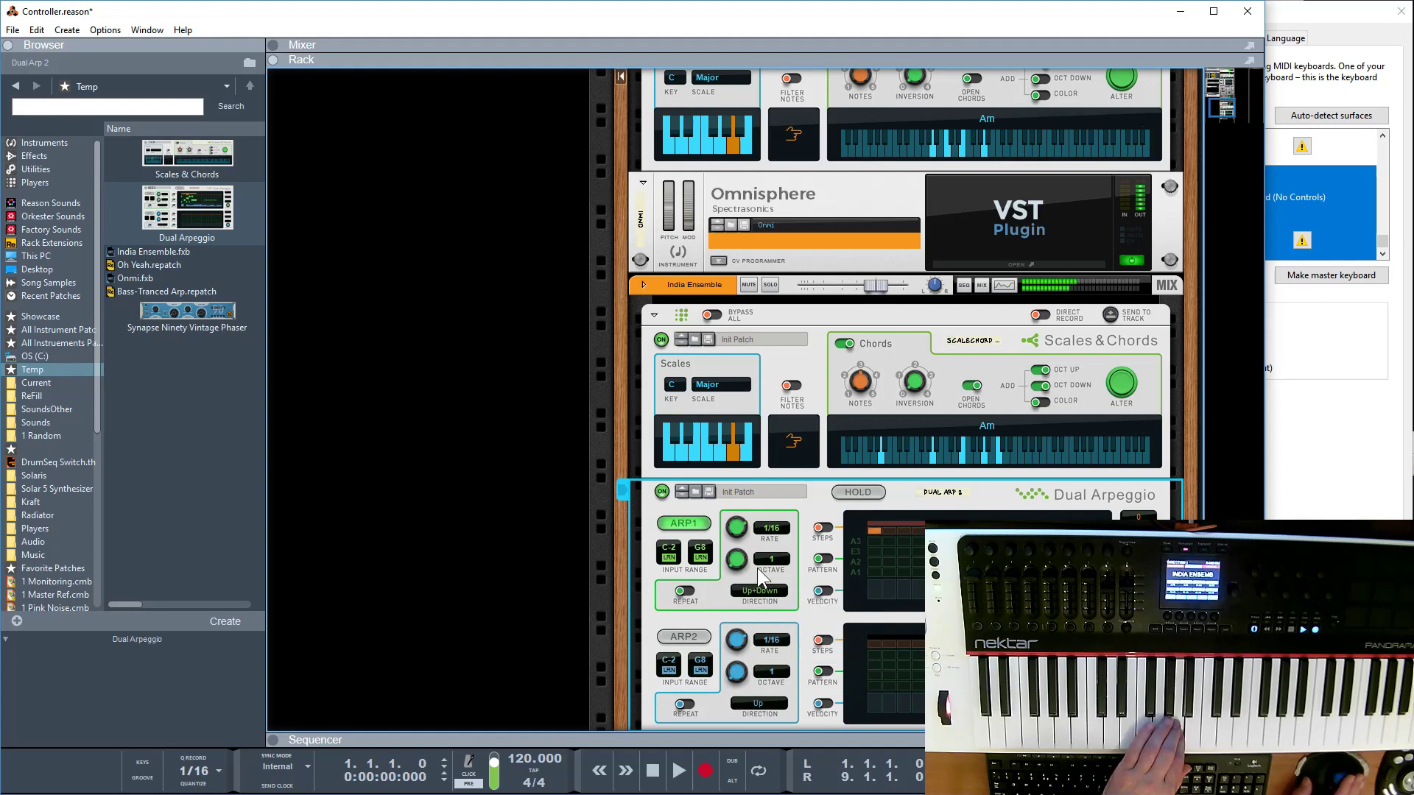
scroll(735, 529, "up", 1)
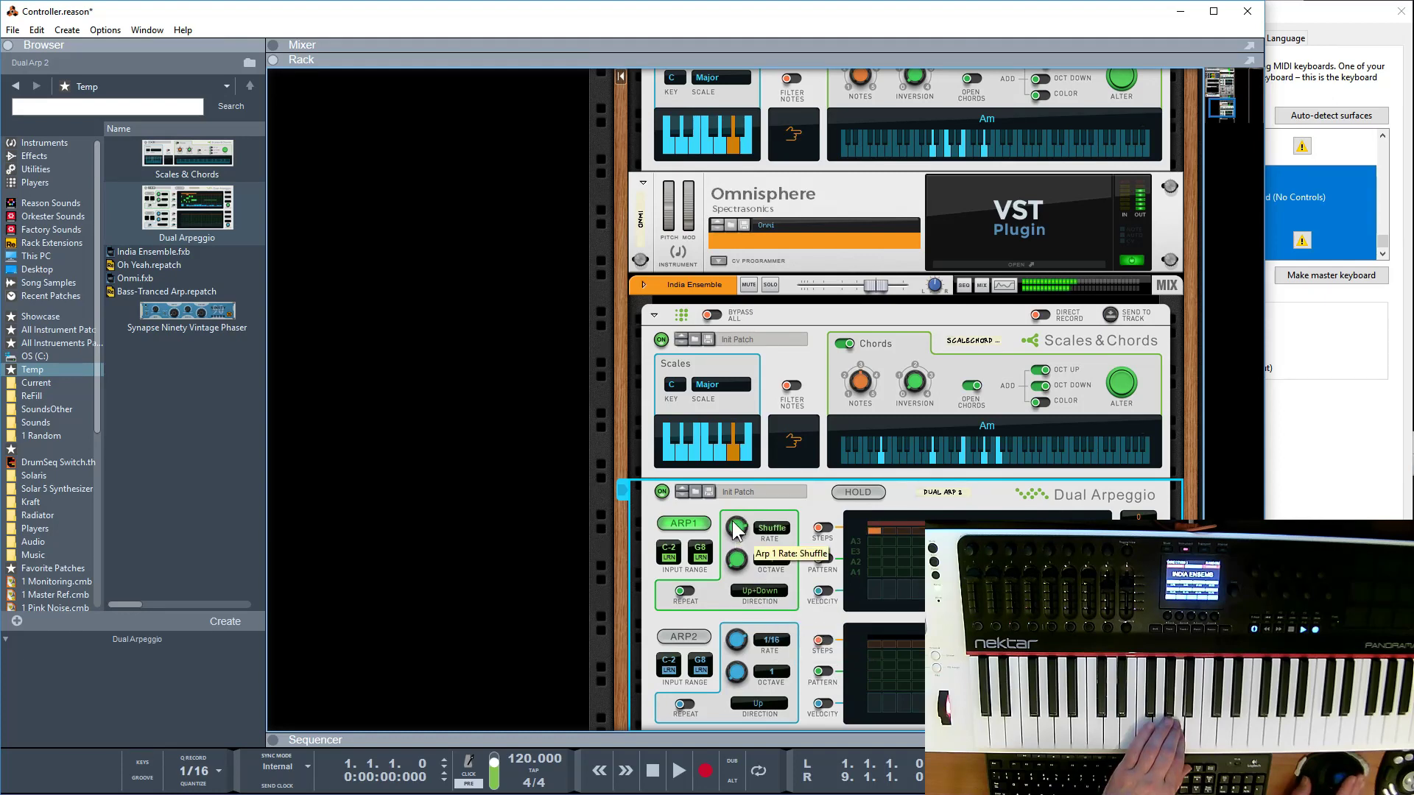
left_click_drag(735, 529, 744, 547)
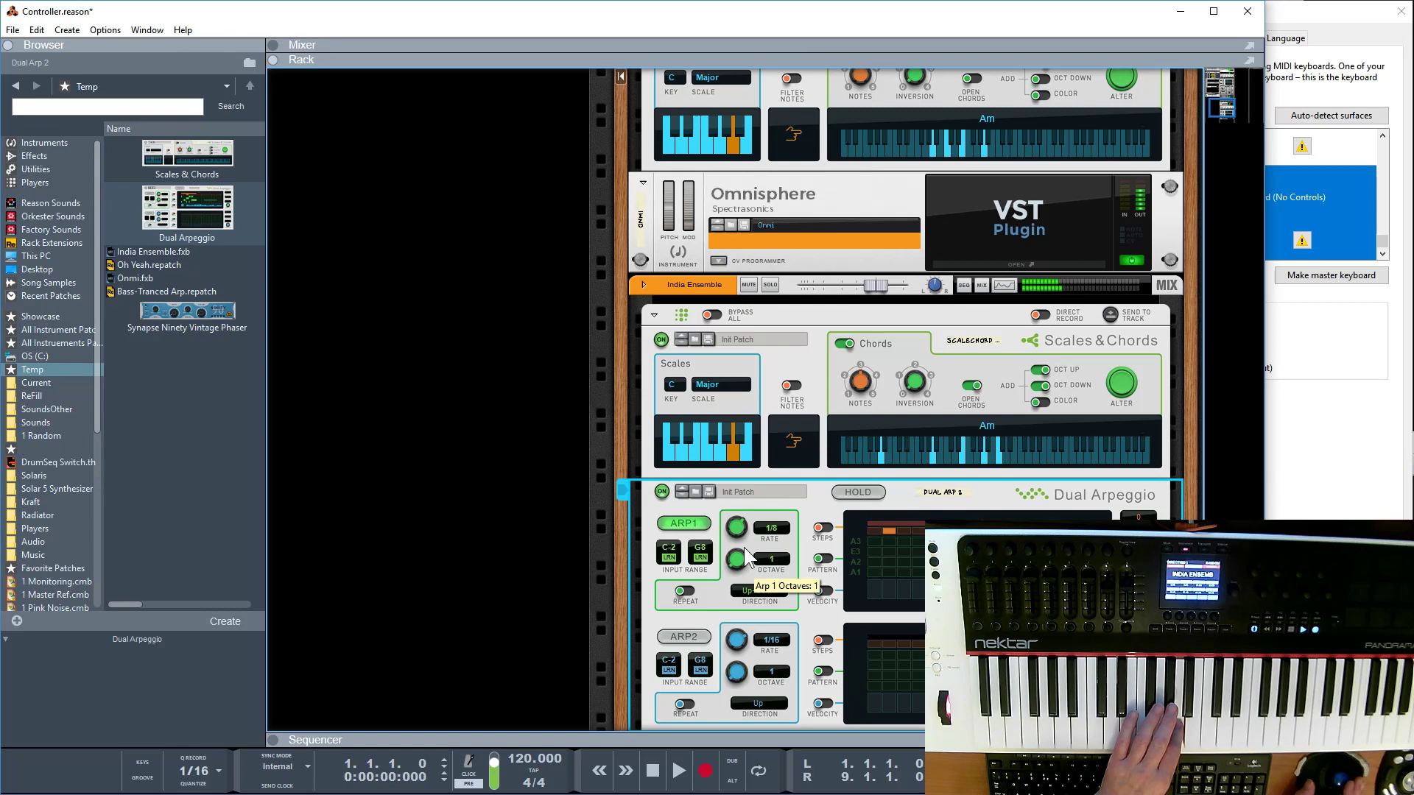
scroll(754, 555, "down", 2)
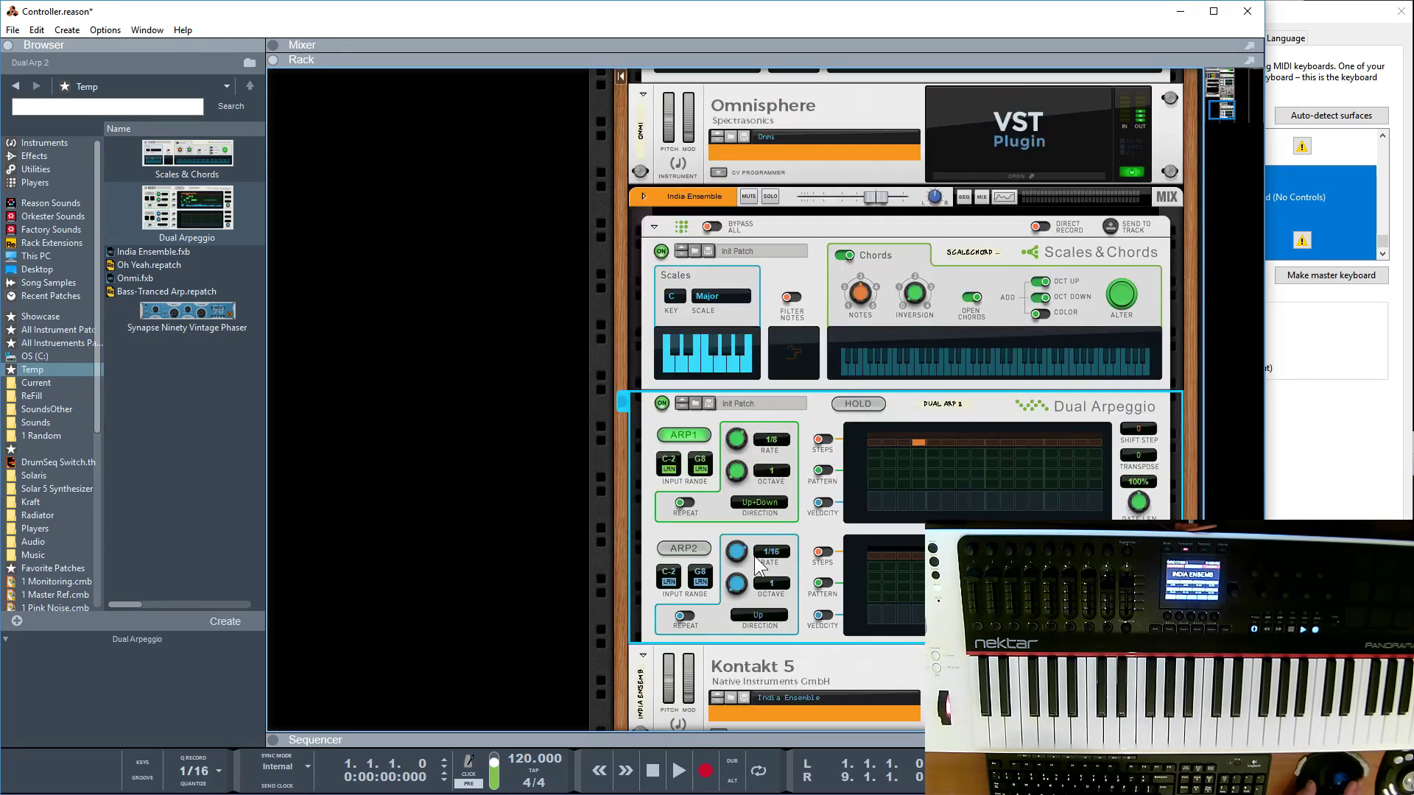
scroll(754, 555, "up", 2)
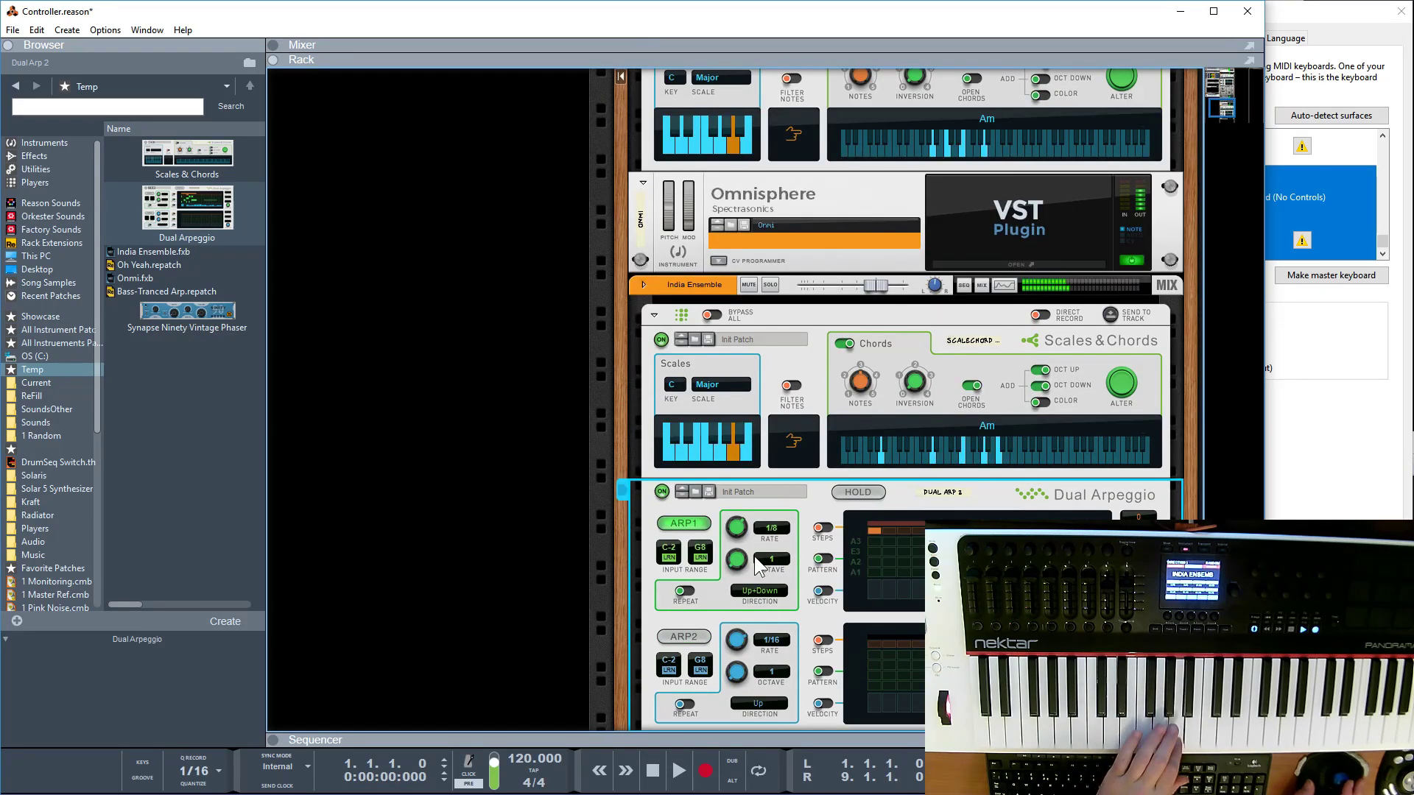
Step: Lock Kontakt 5 to the Pano 3 control surface
right_click(828, 197)
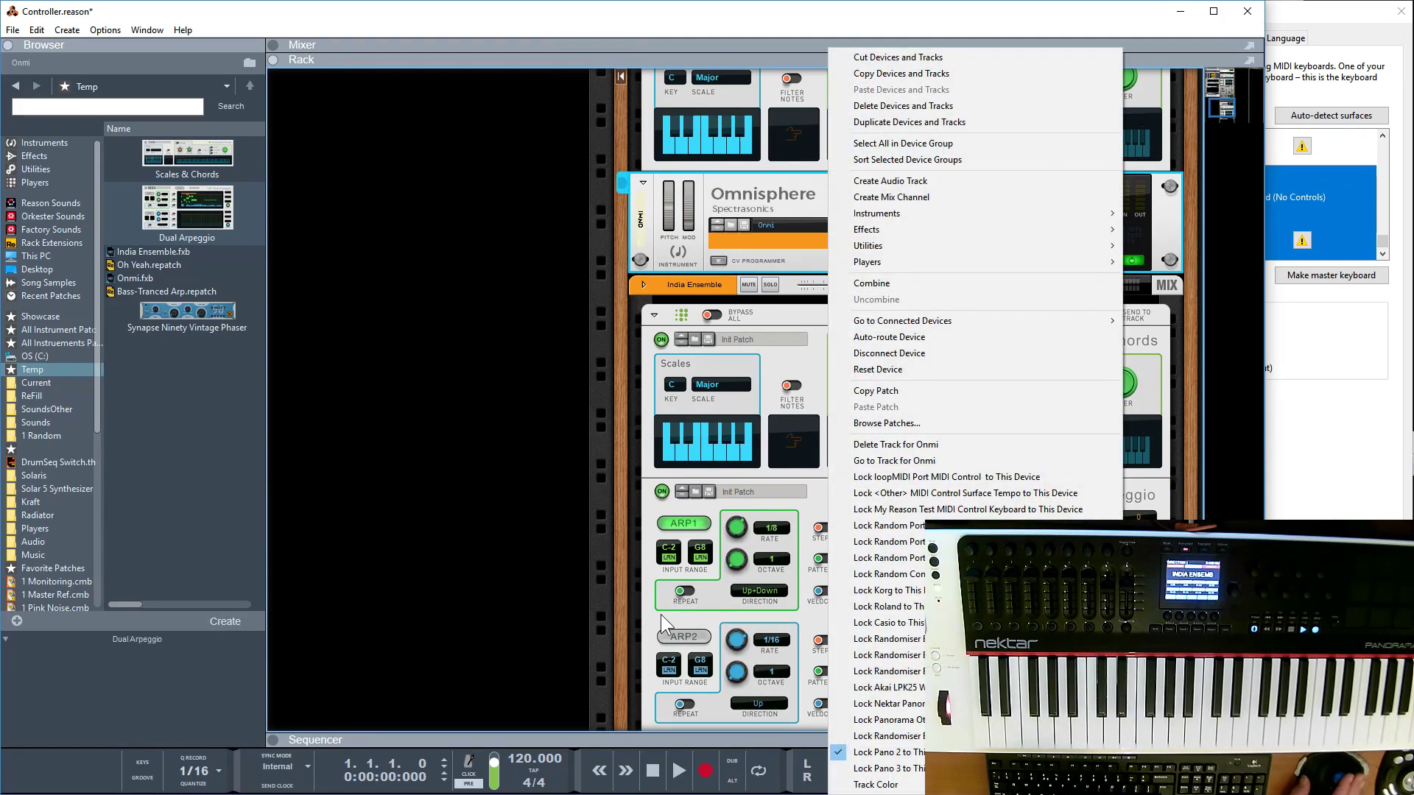
key("Escape")
key("Delete")
right_click(833, 525)
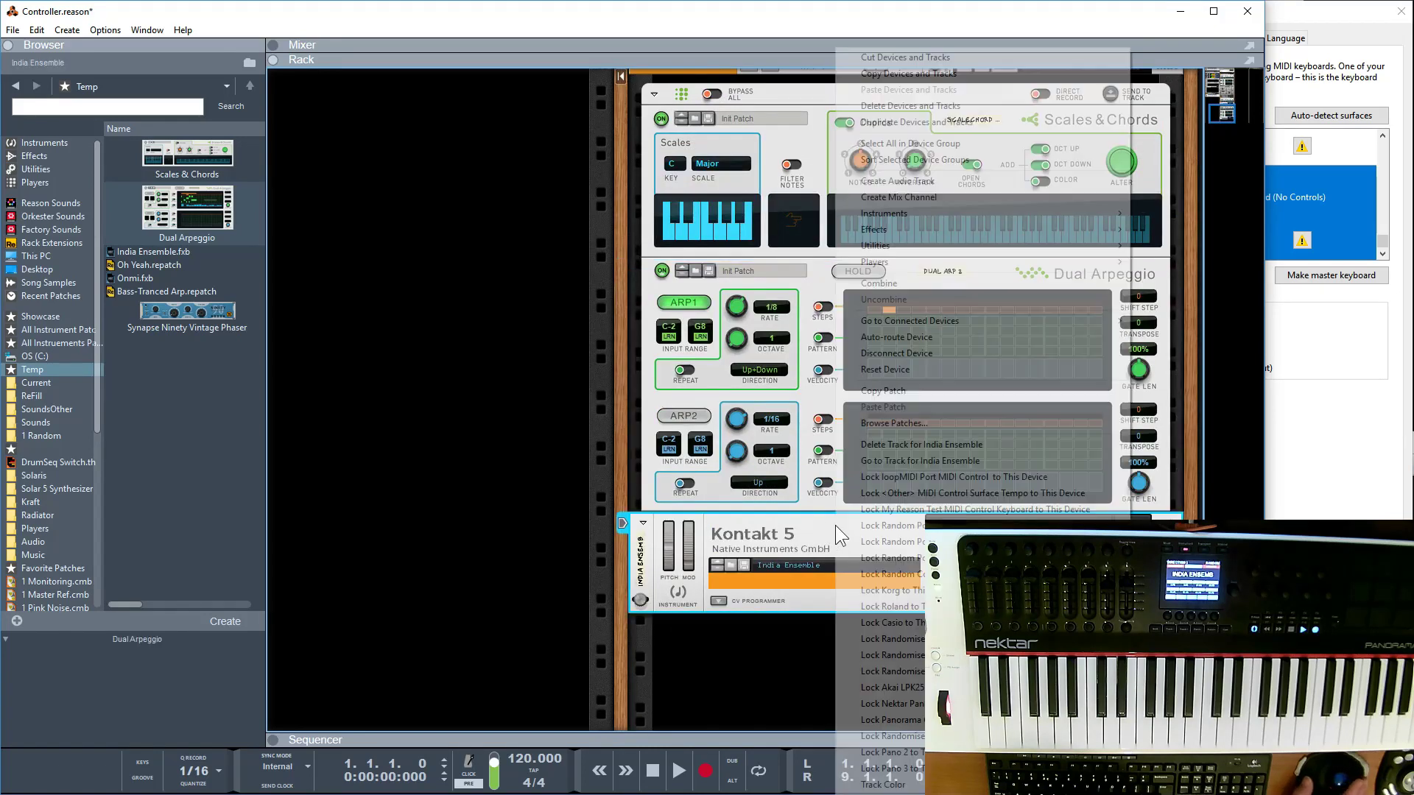
left_click(886, 768)
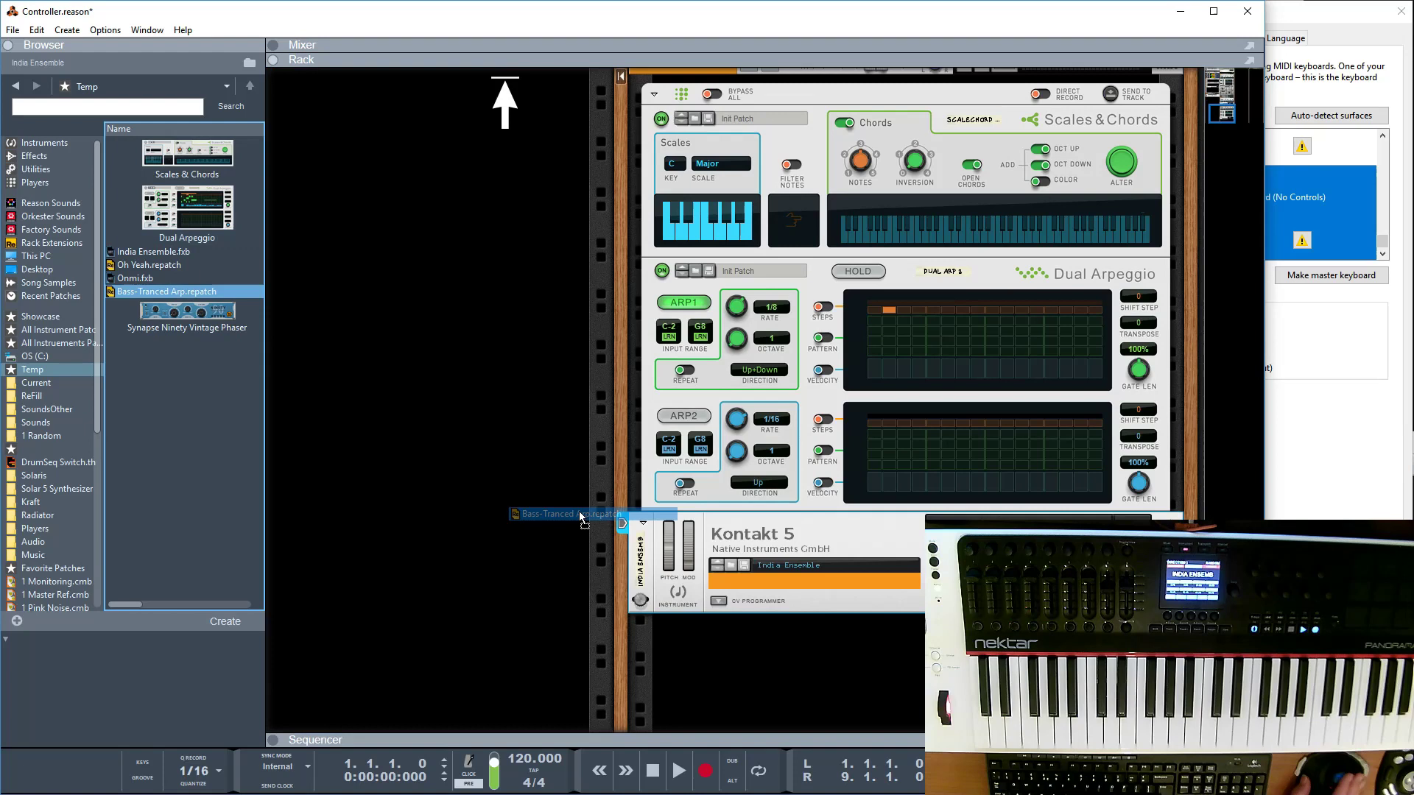
Step: Add a MonoPoly loaded with Bass-Tranced Arp.repatch below Kontakt 5
left_click_drag(582, 518, 800, 664)
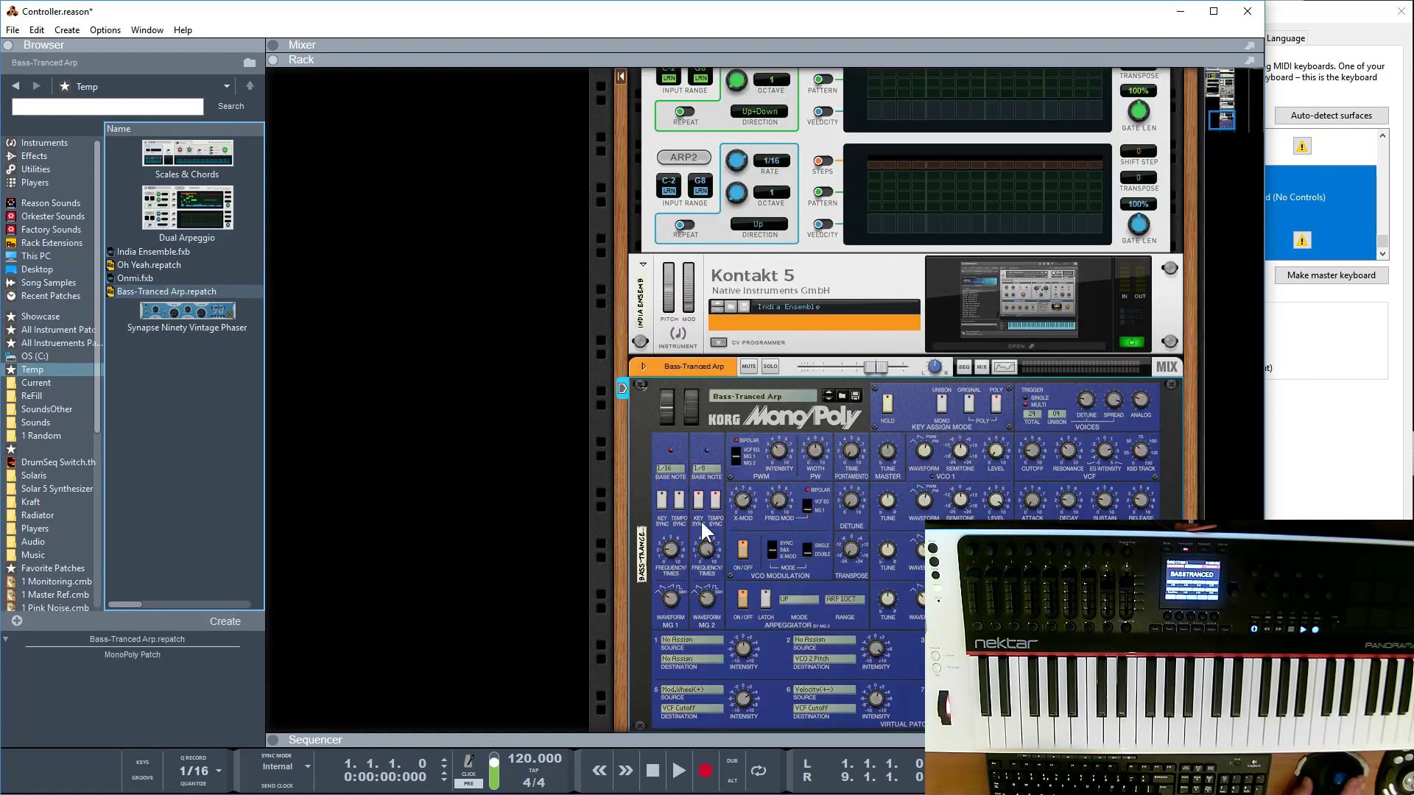
left_click(621, 386)
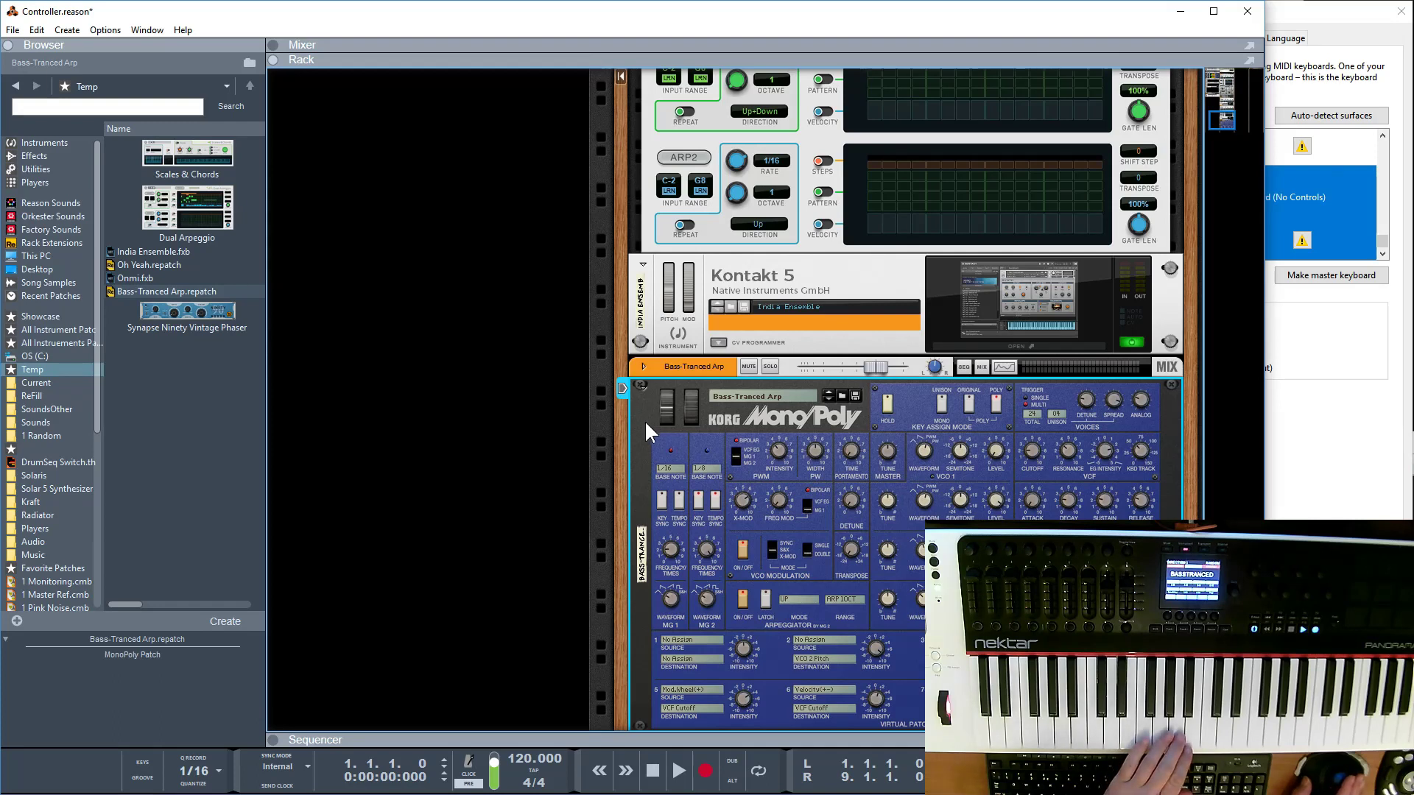
scroll(480, 317, "up", 3)
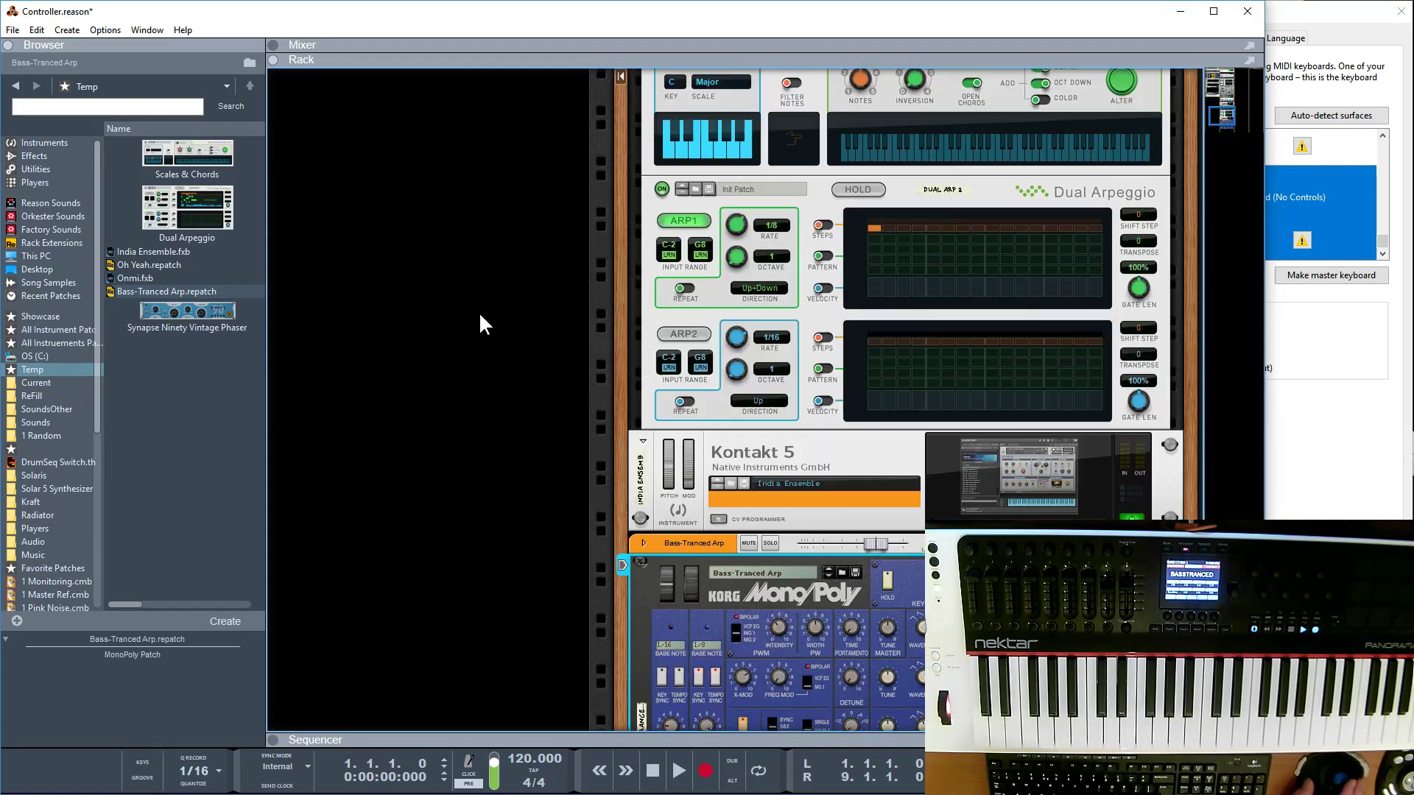
scroll(479, 311, "up", 11)
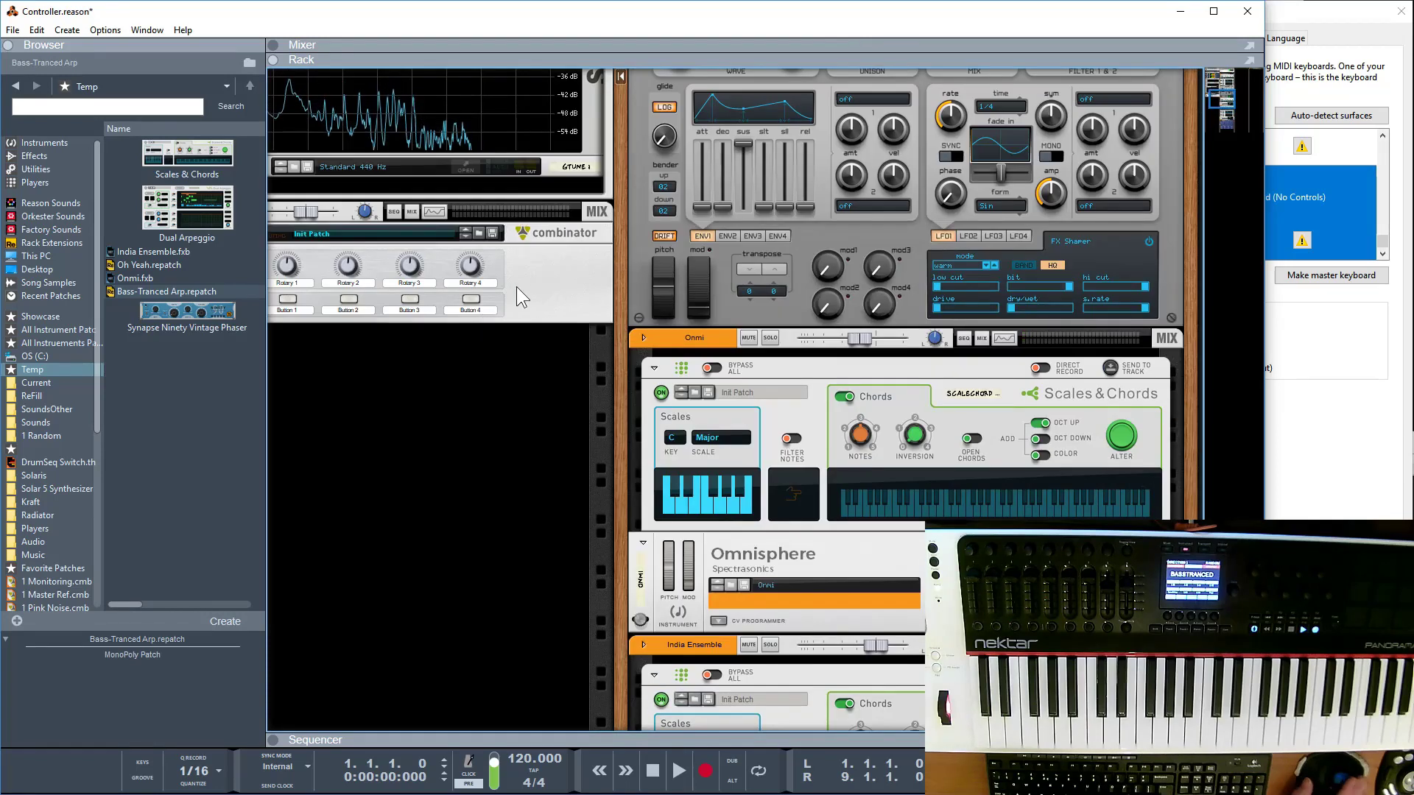
Step: Lock the Akai LPK25 Wireless surface to Combinator 1, then bring the Kontakt 5 and MonoPoly devices into view
right_click(517, 287)
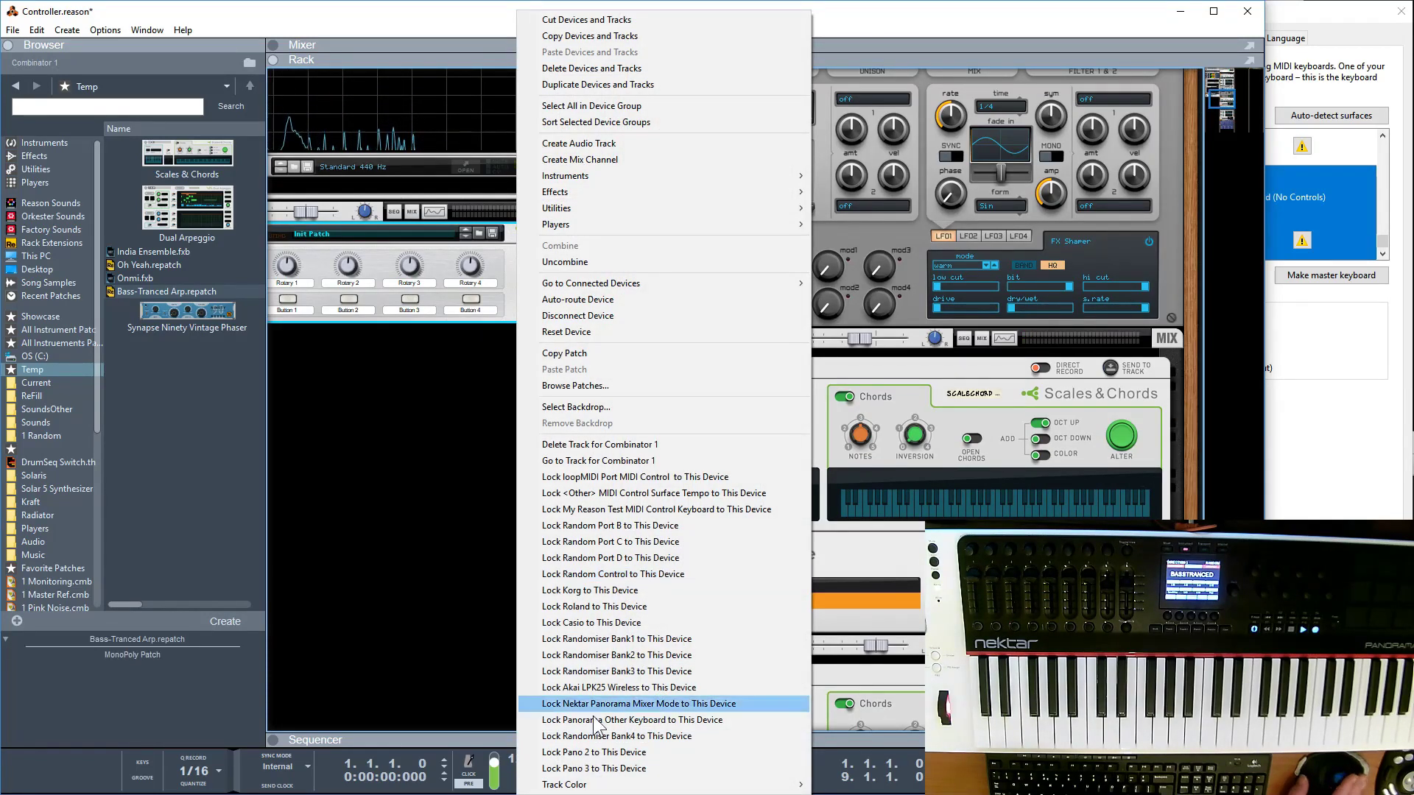
left_click(598, 689)
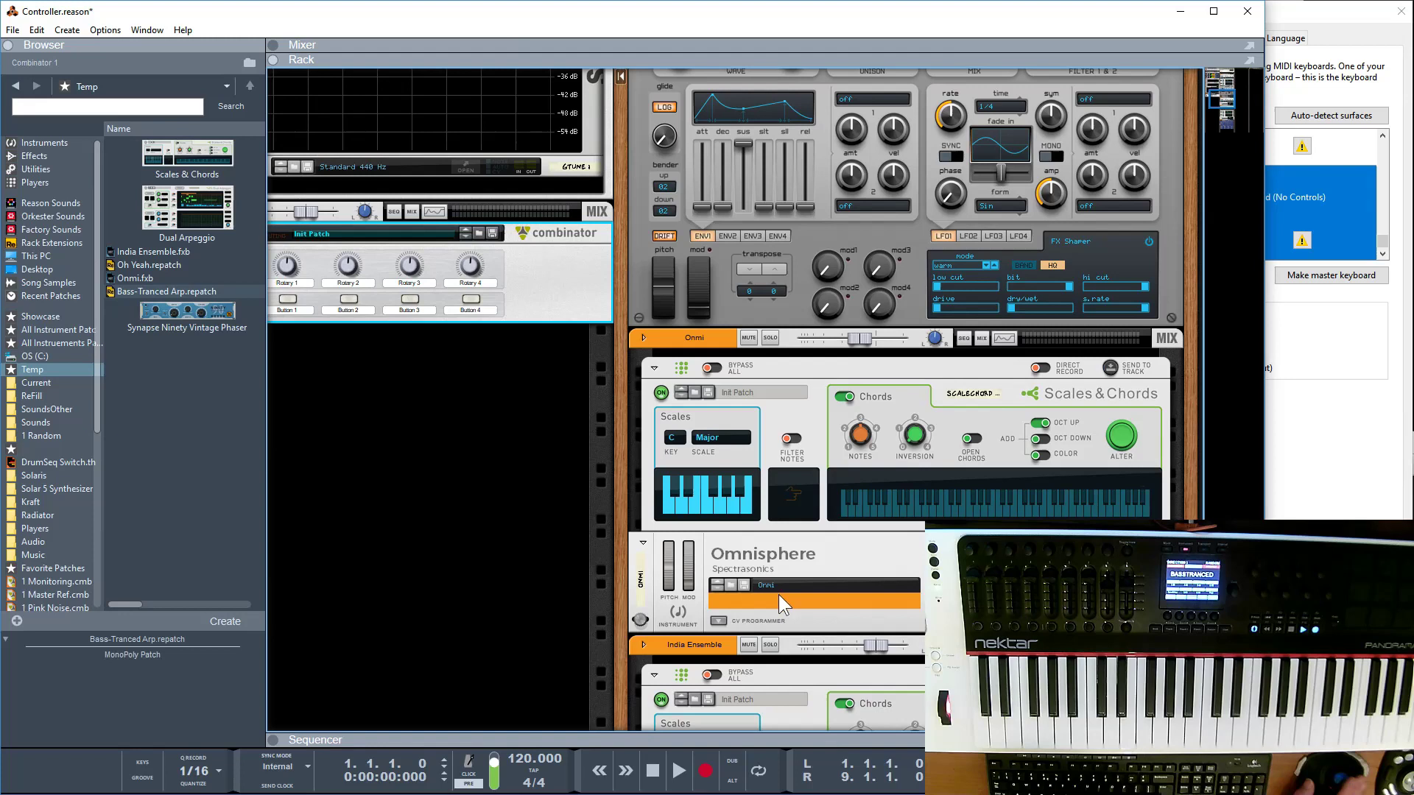
scroll(851, 399, "up", 5)
scroll(851, 399, "down", 14)
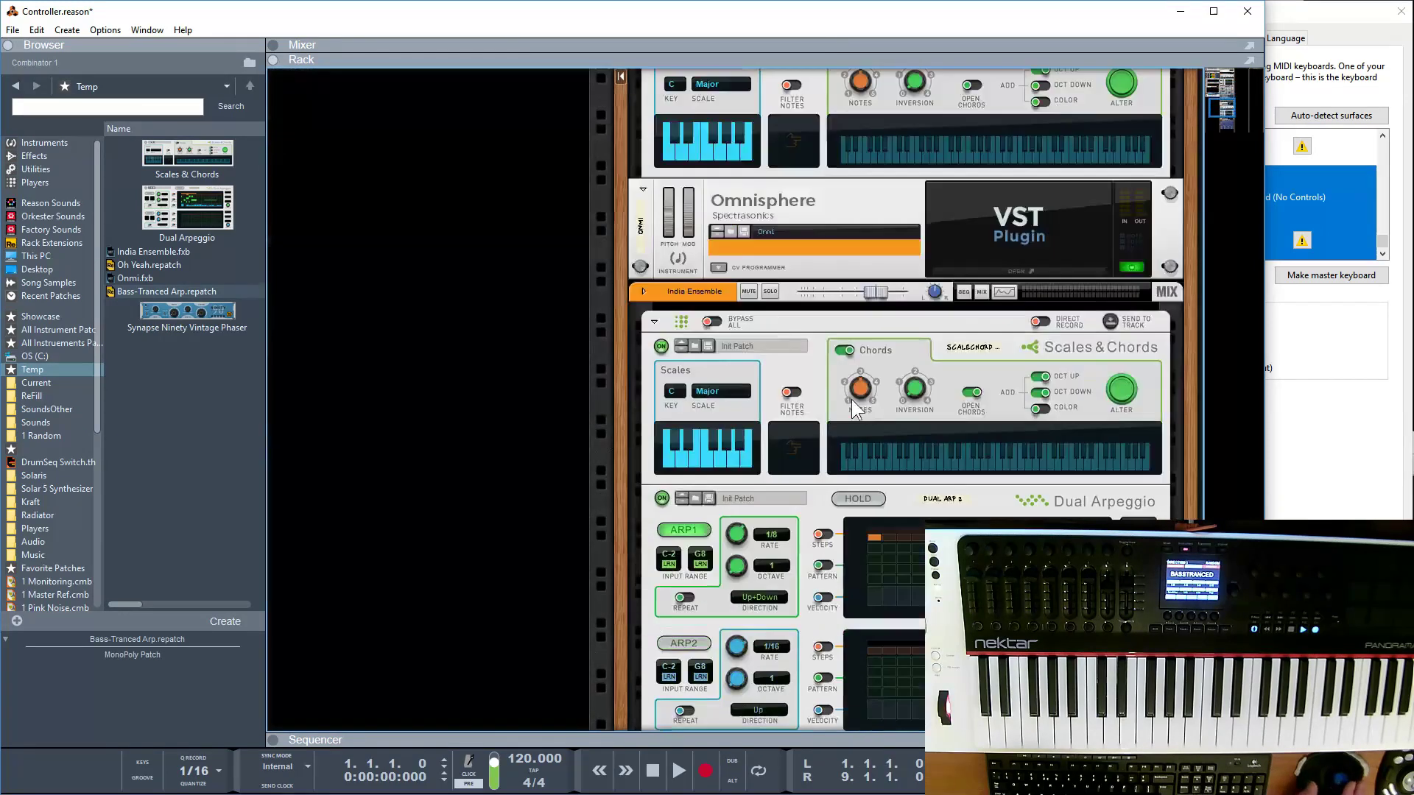
scroll(850, 397, "down", 7)
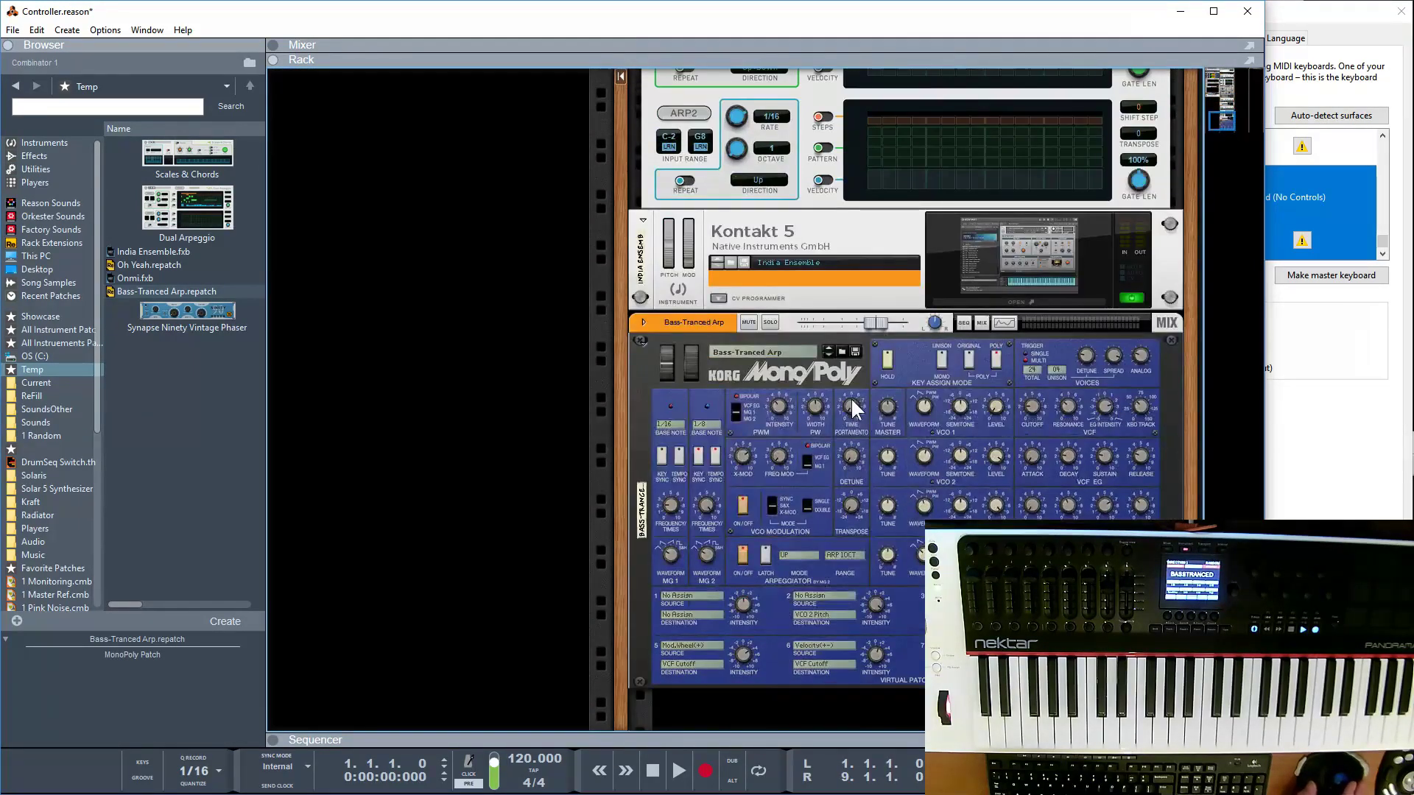